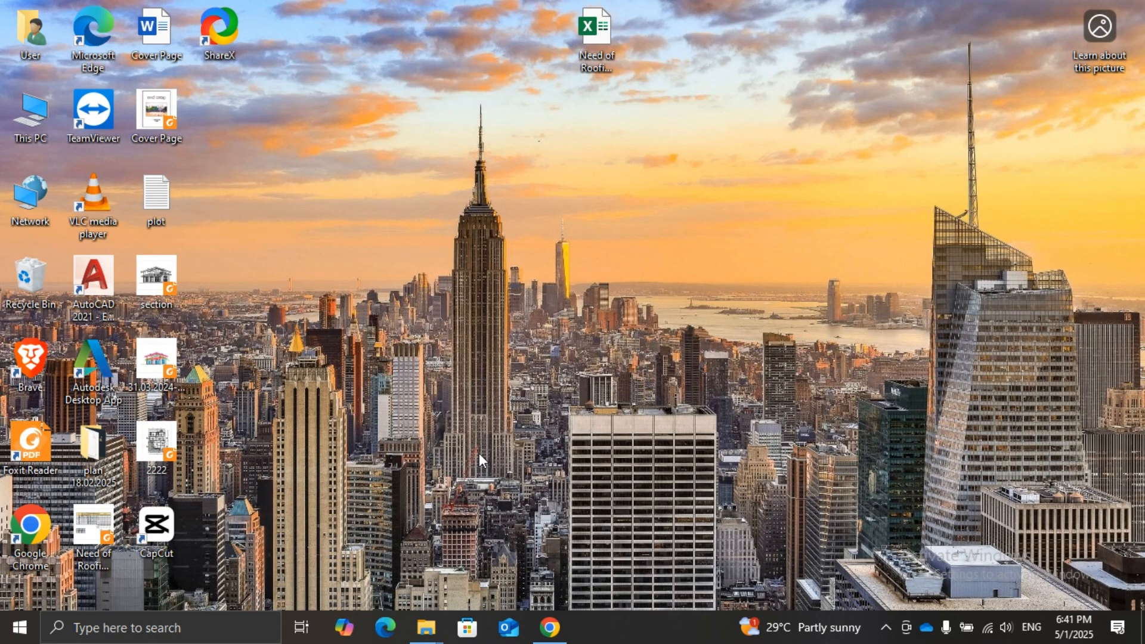
Search the web for "i love pdf" in Microsoft Edge and open the iLovePDF website from the results
left_click(397, 630)
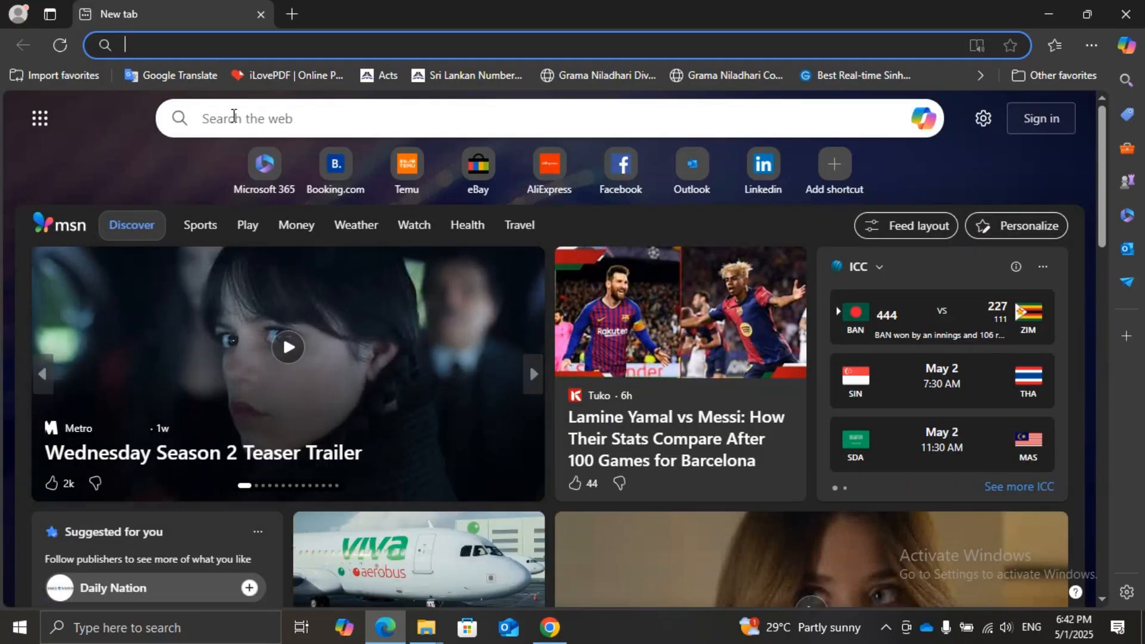
left_click(233, 117)
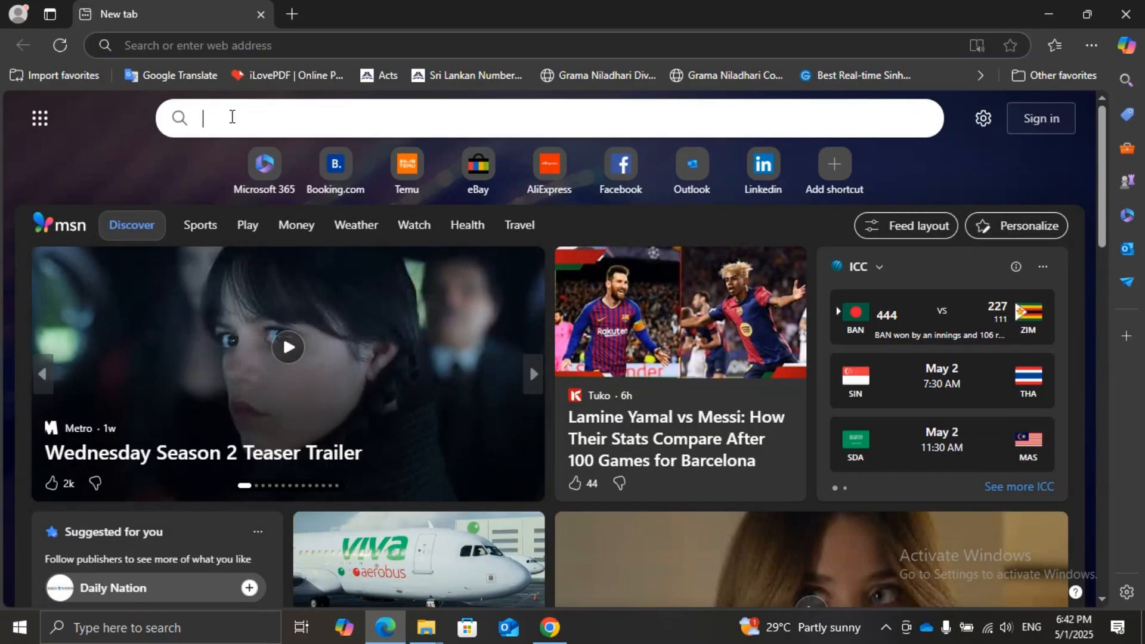
type("i")
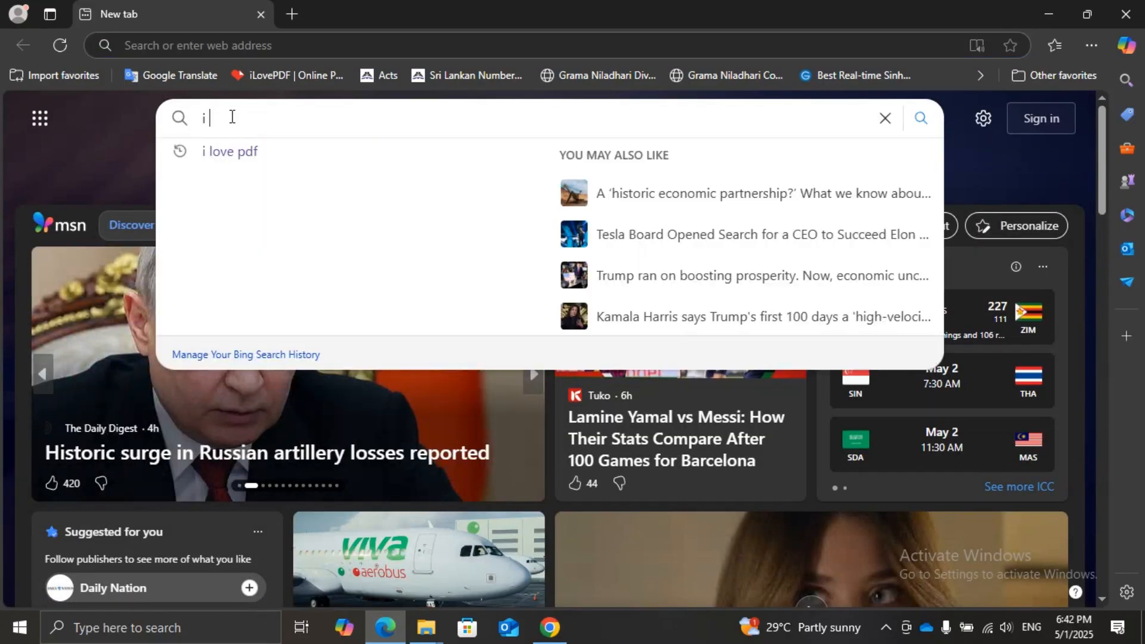
type(" l")
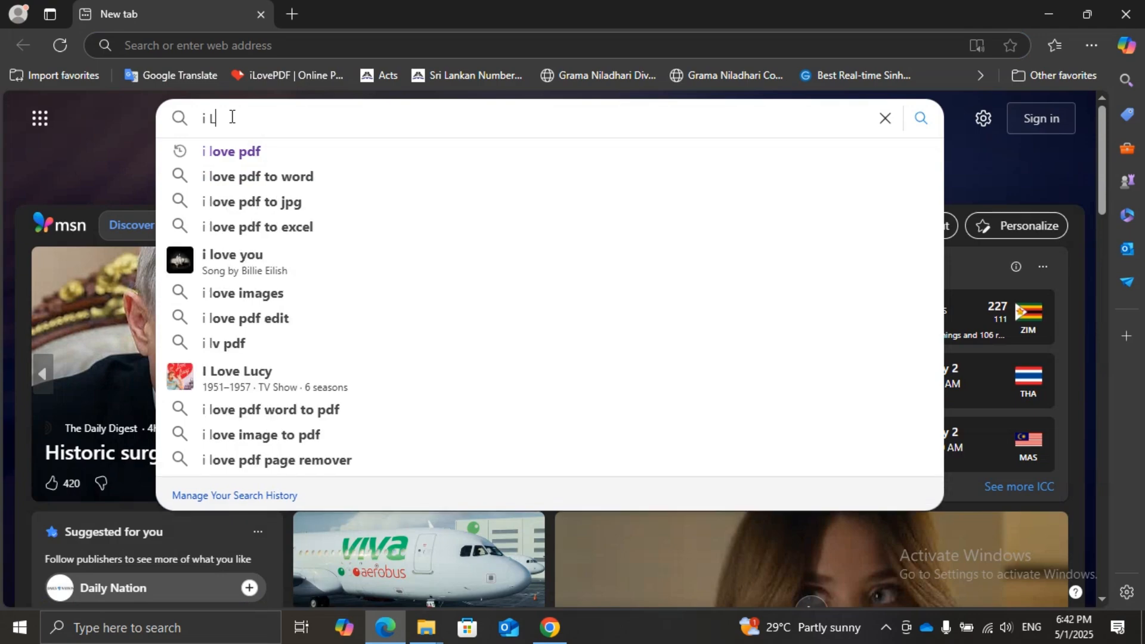
key("BackSpace")
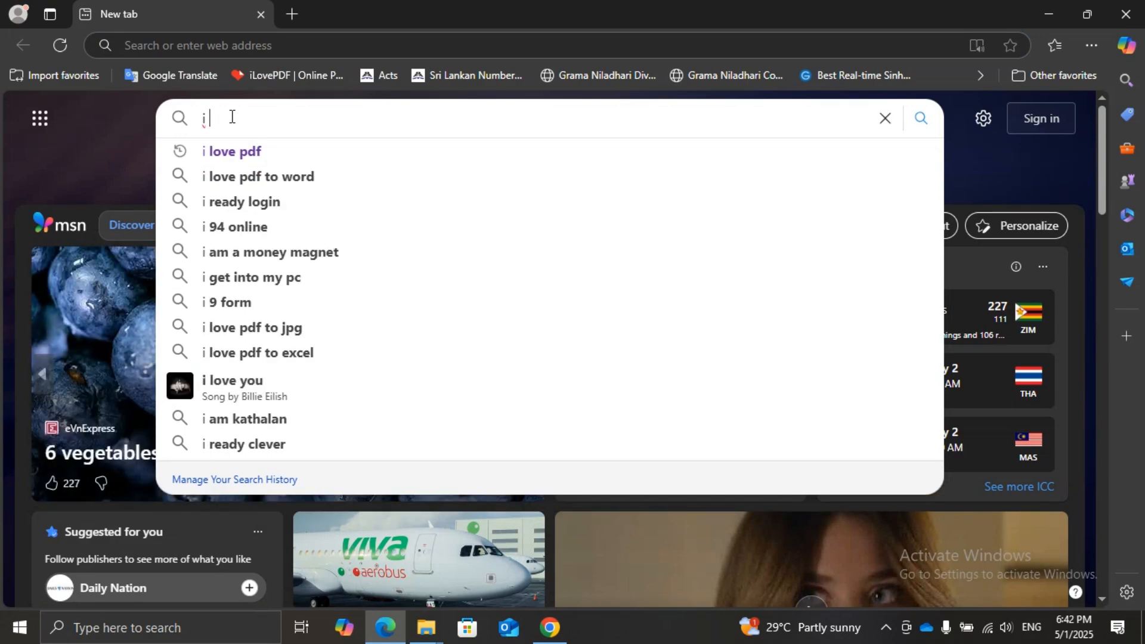
type("love")
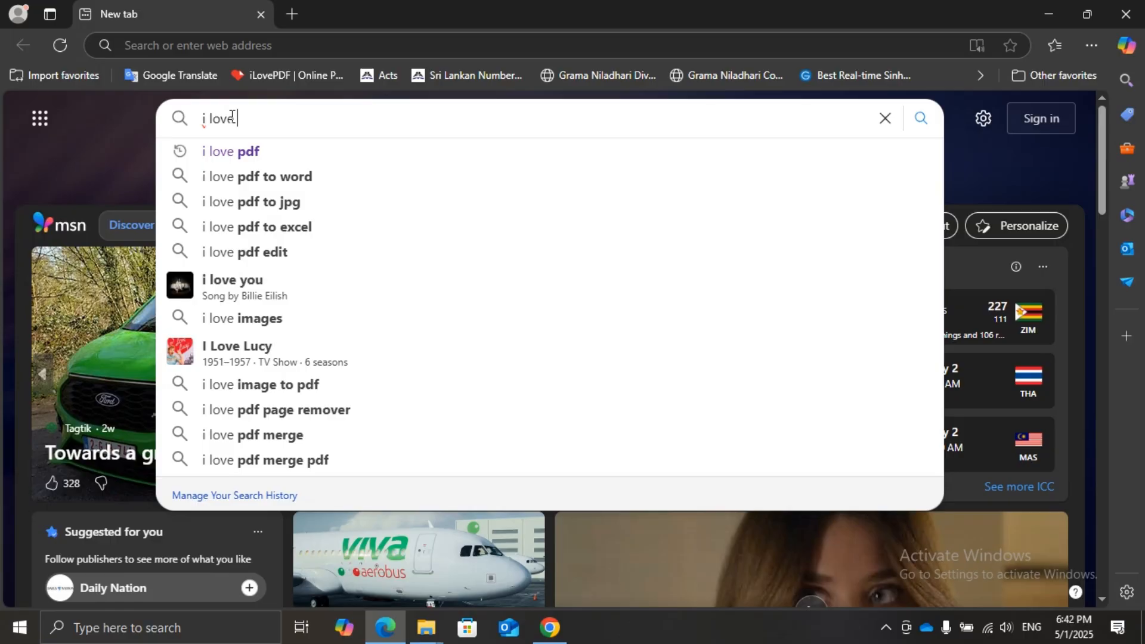
type(" pdf")
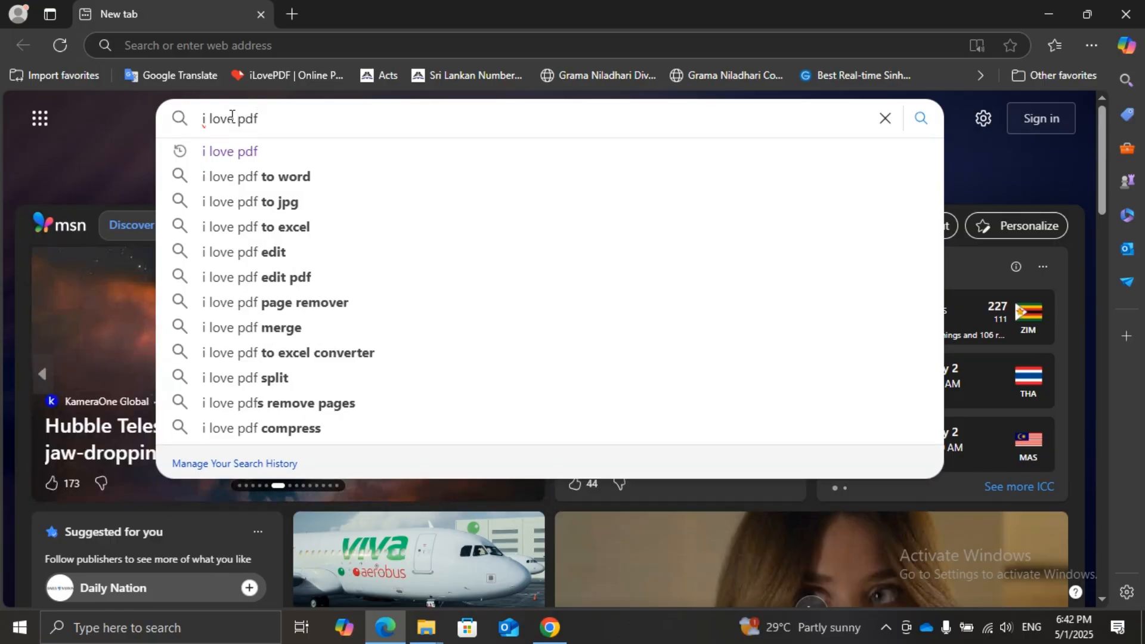
key("Return")
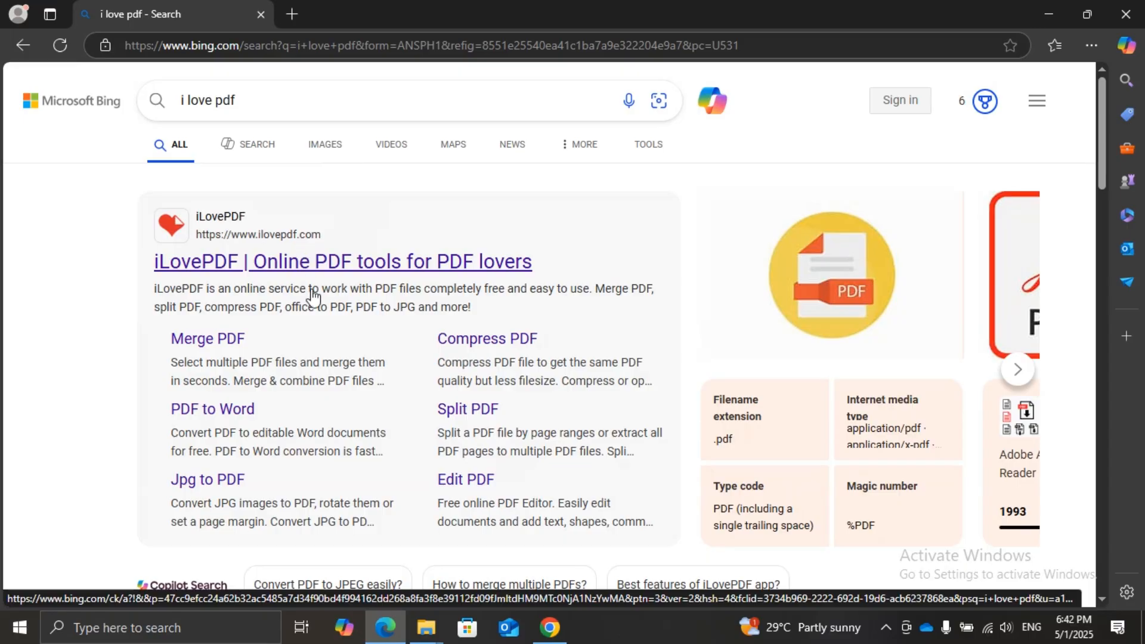
left_click(291, 263)
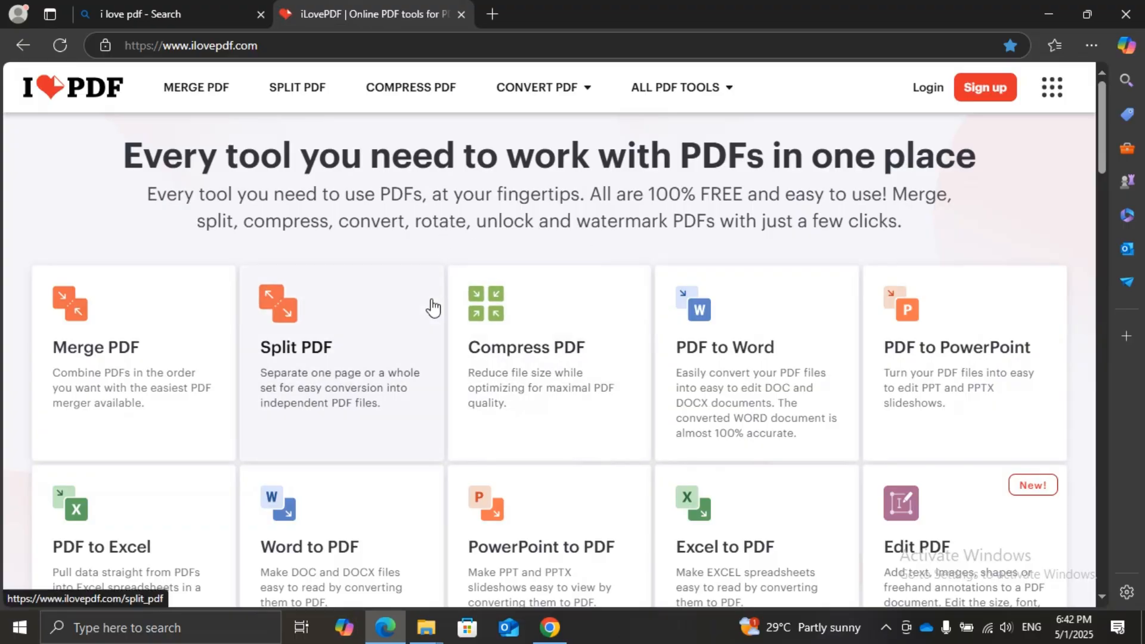
Look through the PDF tools on the iLovePDF home page, from Merge PDF and Split PDF down to Crop PDF
scroll(433, 321, "down", 10)
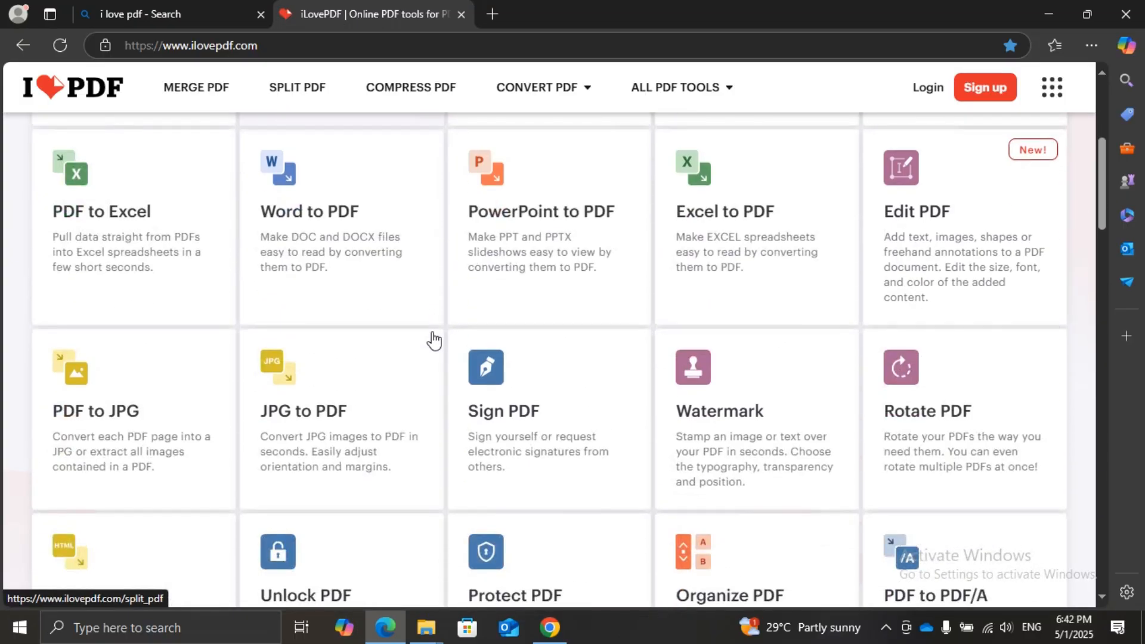
scroll(433, 340, "up", 10)
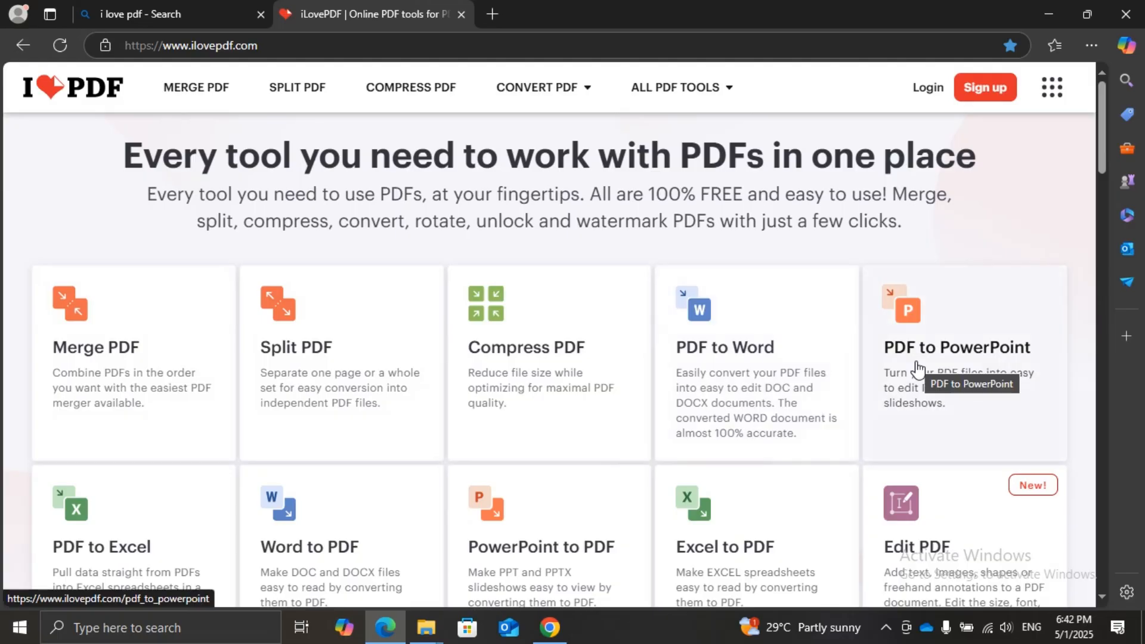
scroll(58, 458, "down", 1)
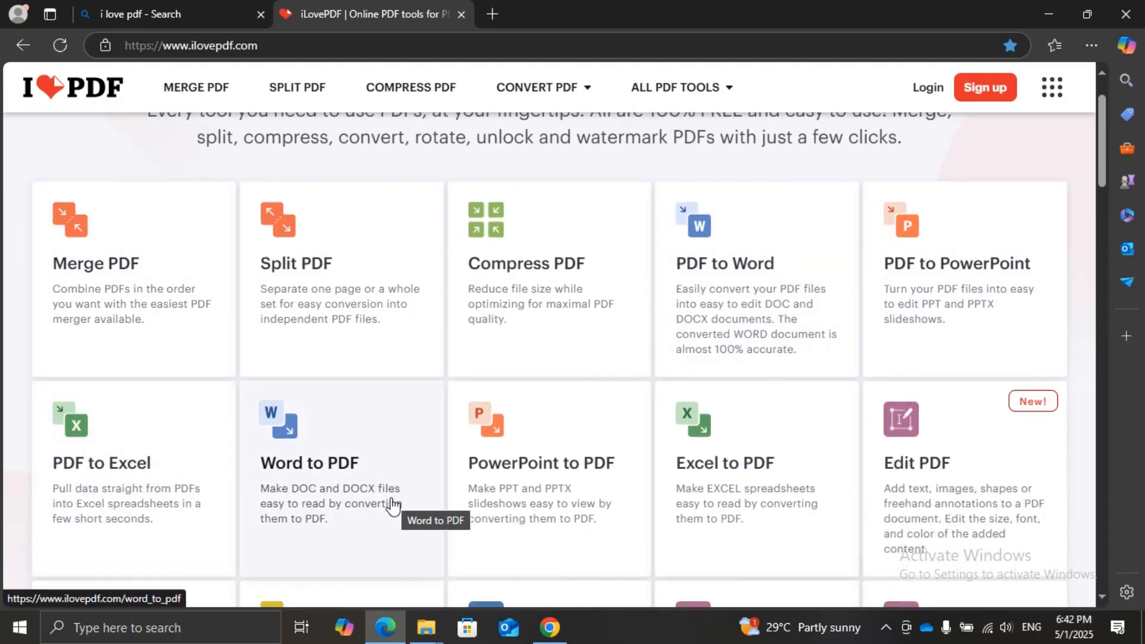
scroll(531, 459, "down", 1)
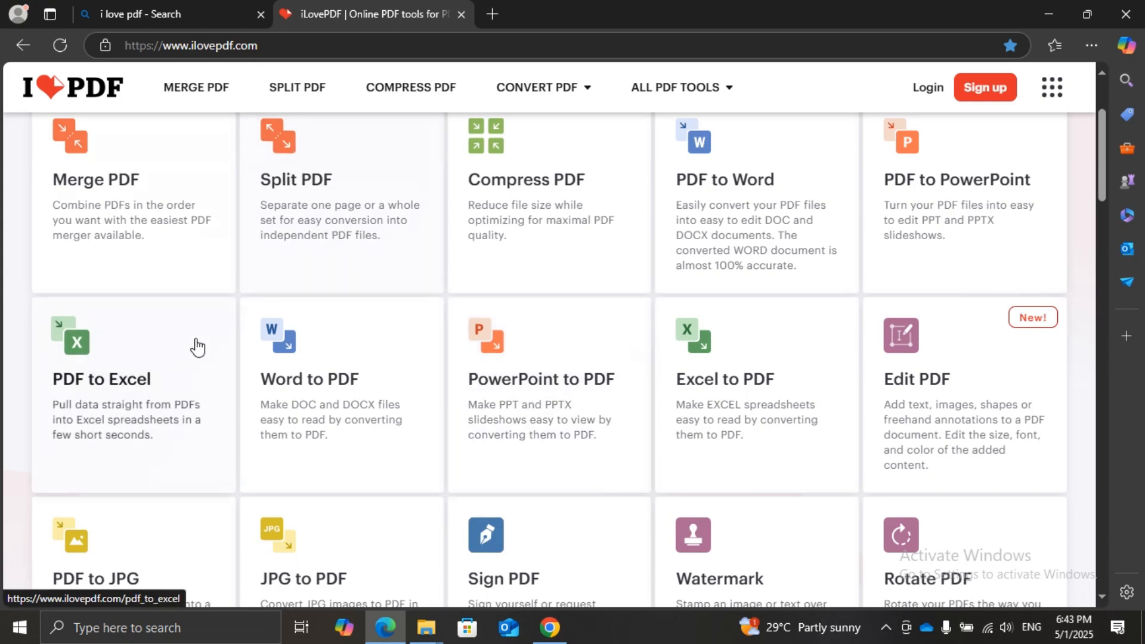
scroll(155, 298, "up", 1)
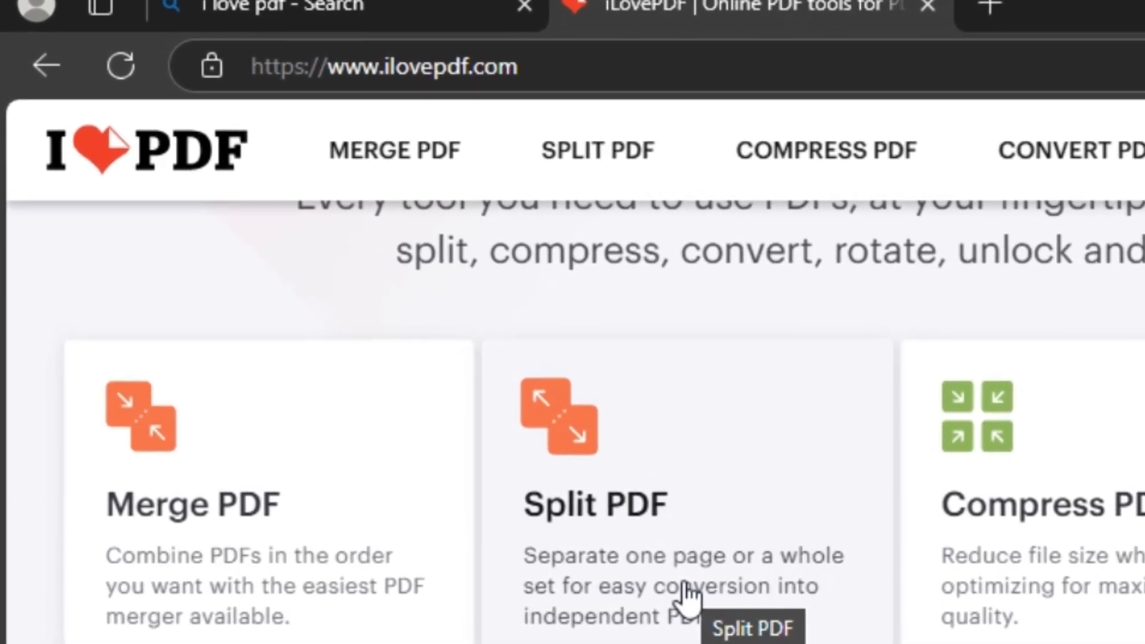
scroll(632, 545, "up", 1)
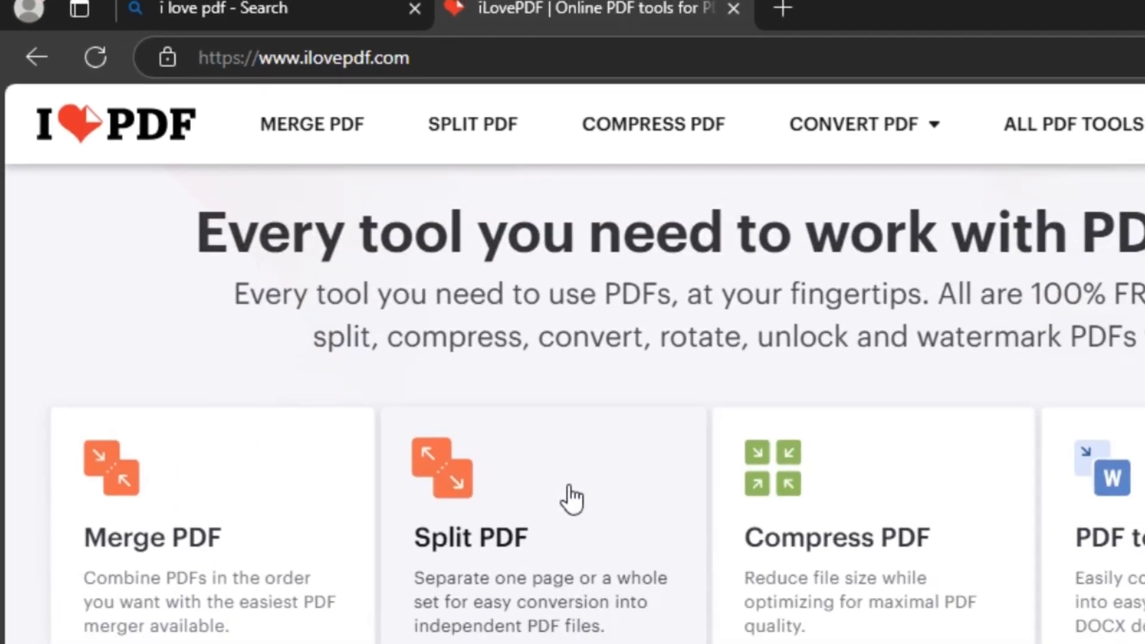
scroll(632, 546, "down", 2)
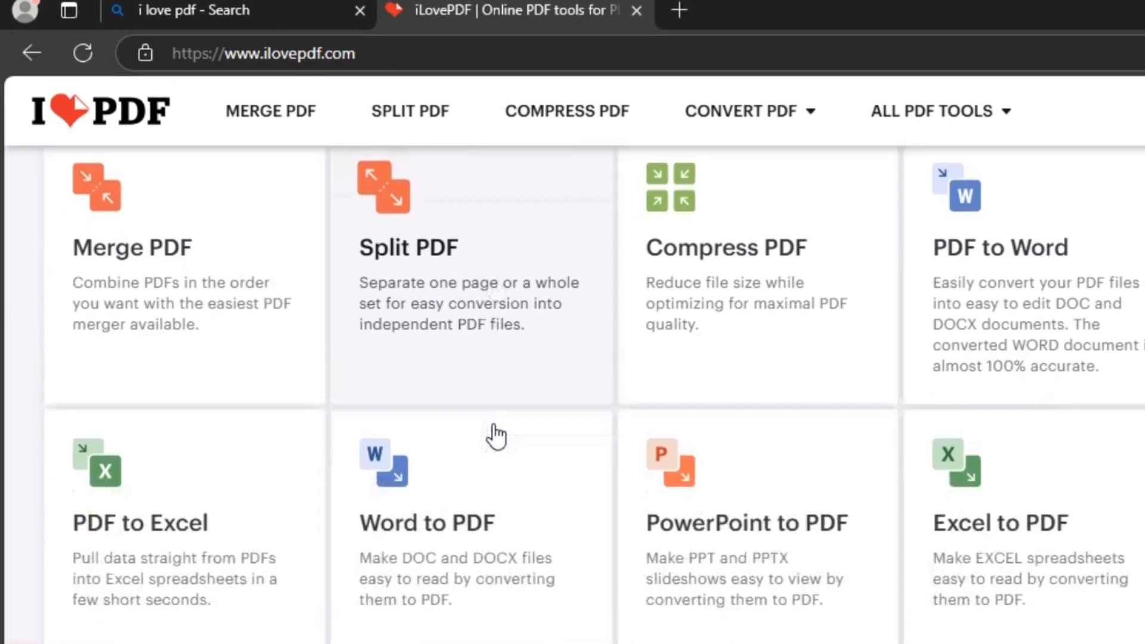
scroll(495, 437, "down", 2)
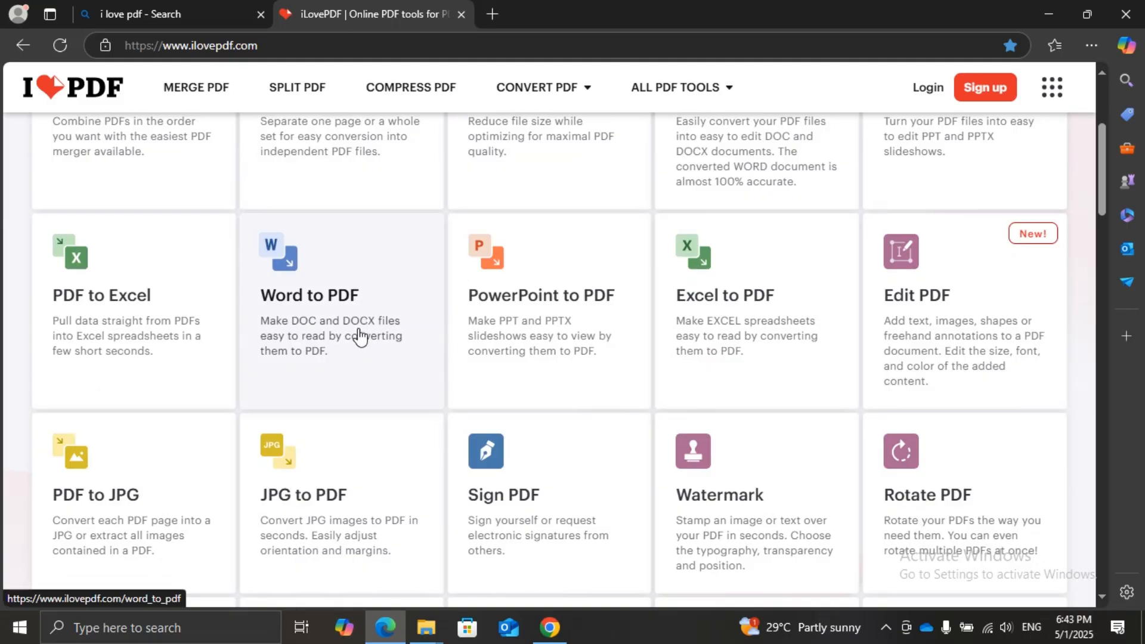
scroll(359, 337, "down", 1)
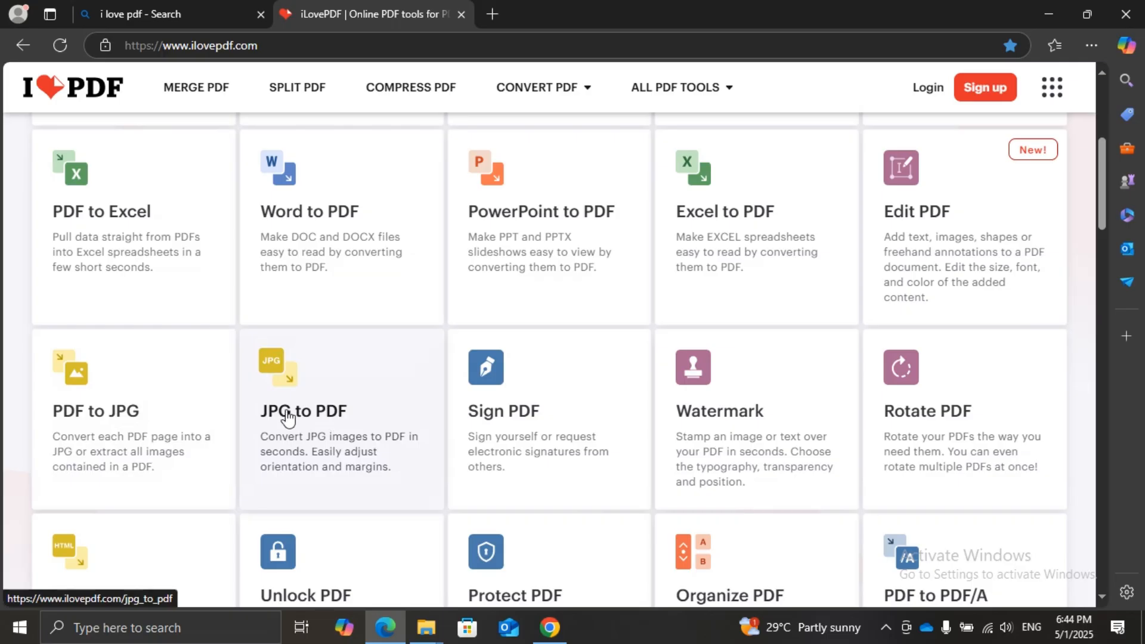
scroll(340, 404, "down", 1)
scroll(385, 464, "down", 1)
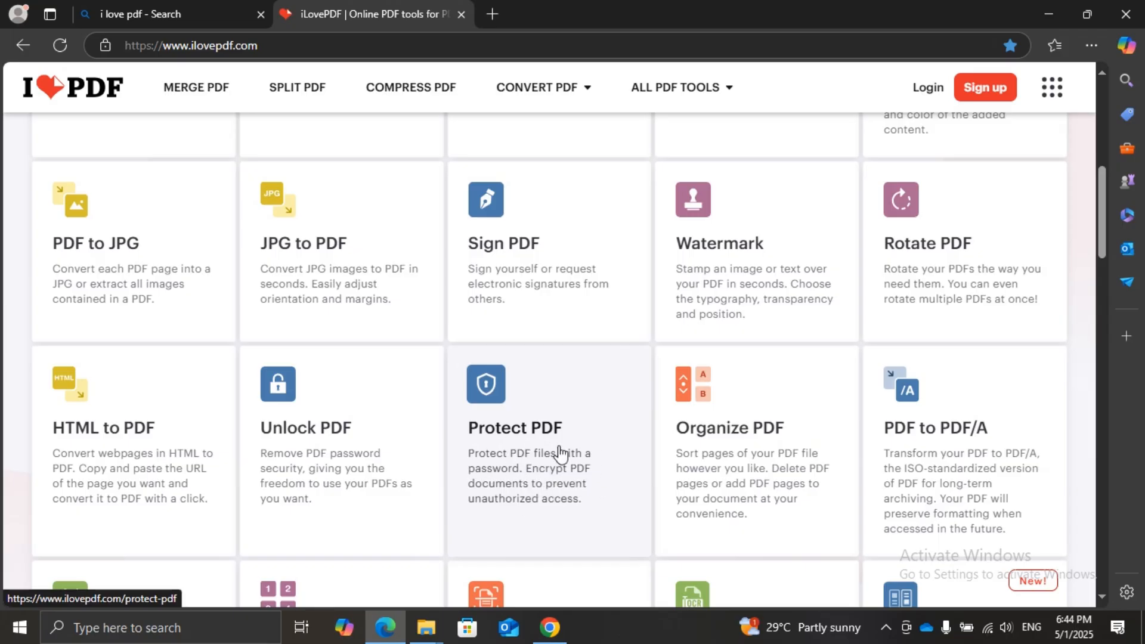
scroll(563, 451, "down", 1)
scroll(565, 444, "down", 1)
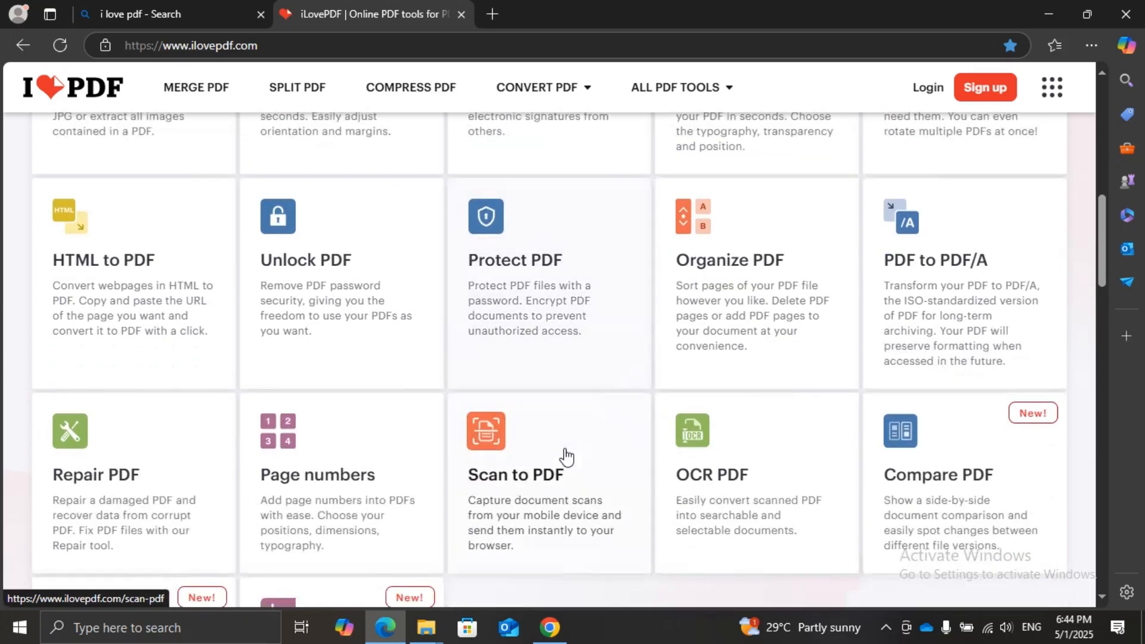
scroll(486, 434, "down", 1)
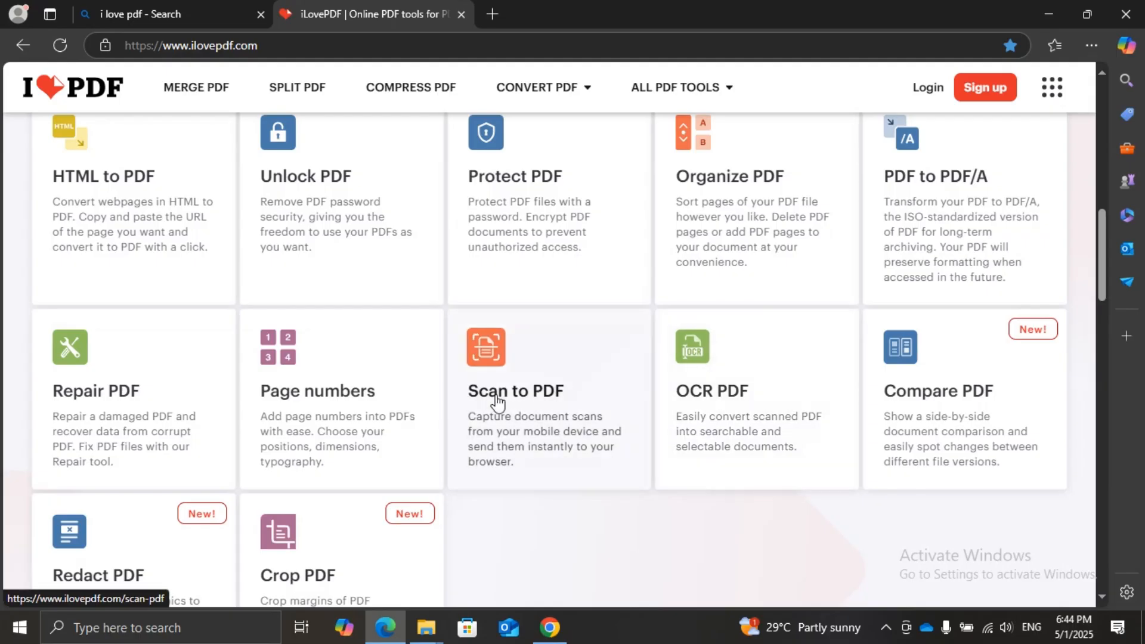
scroll(617, 382, "down", 1)
scroll(660, 368, "up", 7)
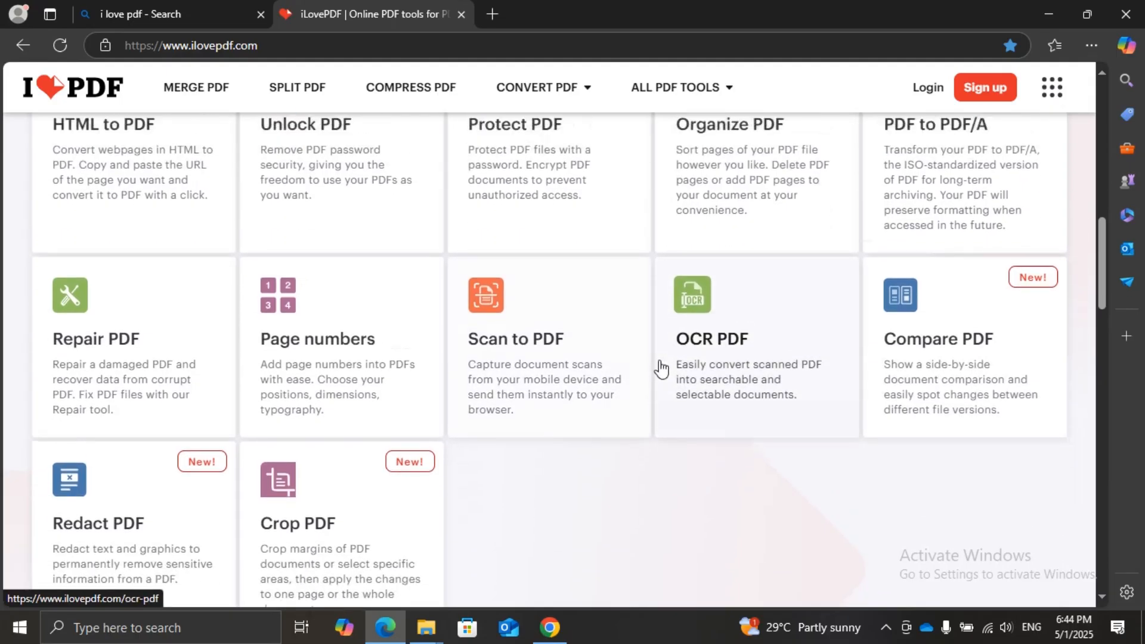
scroll(665, 408, "up", 3)
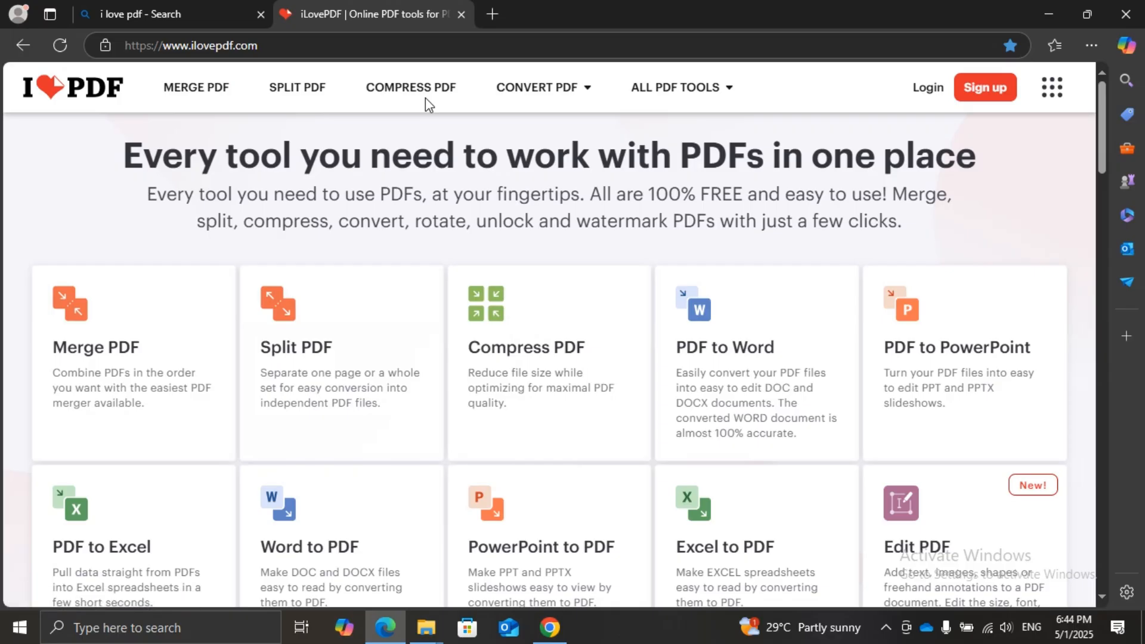
Examine the Convert PDF options to and from PDF, and review the home page's editing, security and page tools again
mouse_move(529, 103)
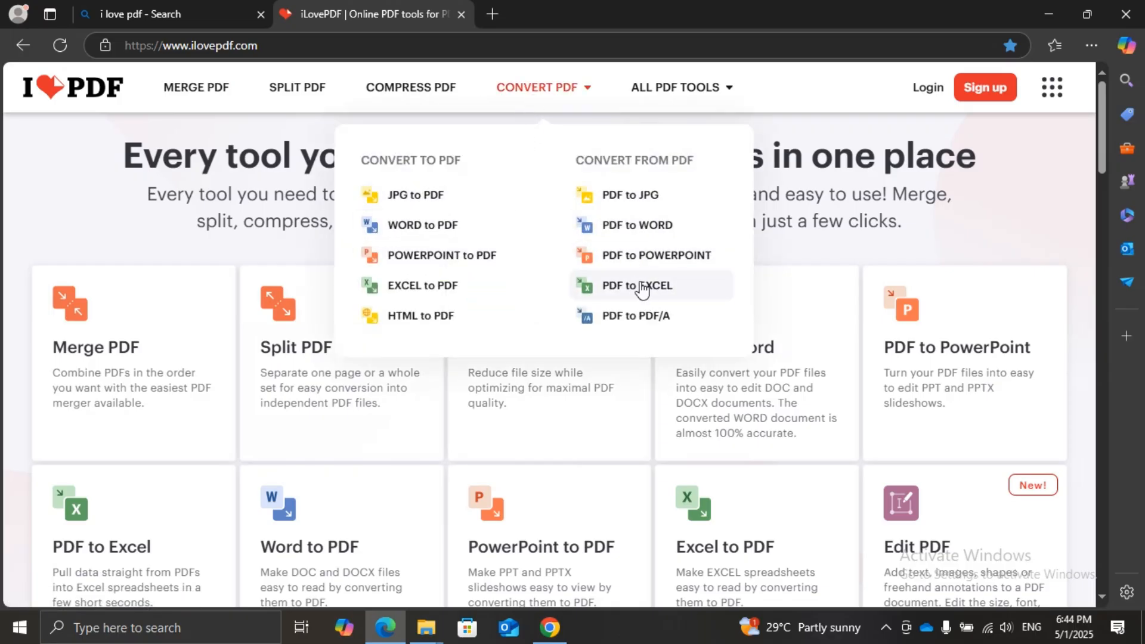
mouse_move(682, 95)
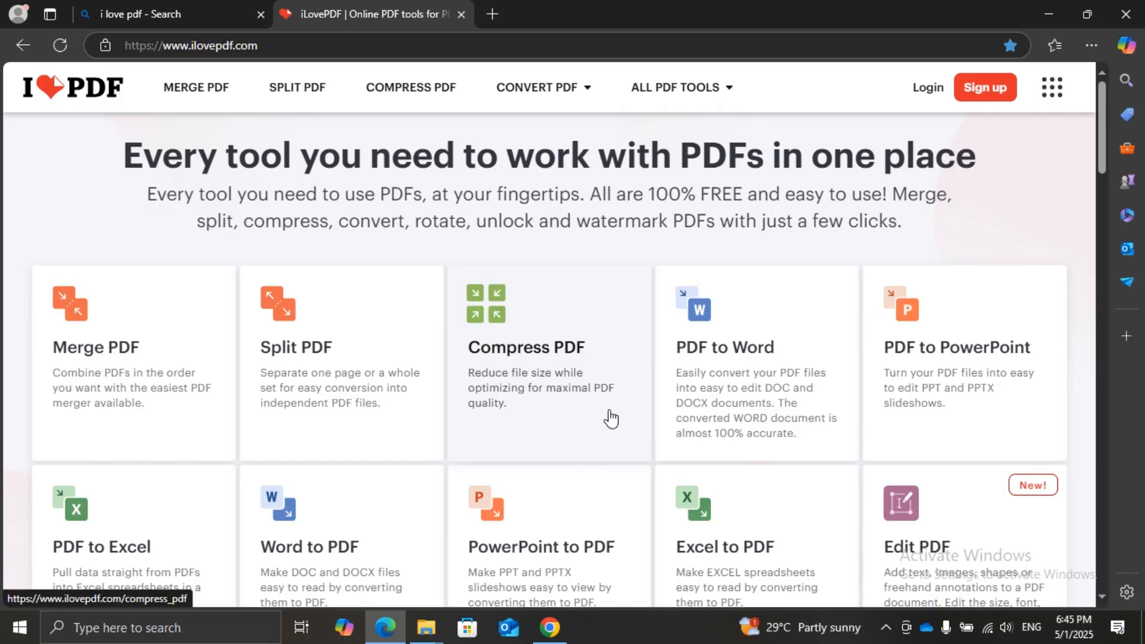
scroll(841, 491, "down", 3)
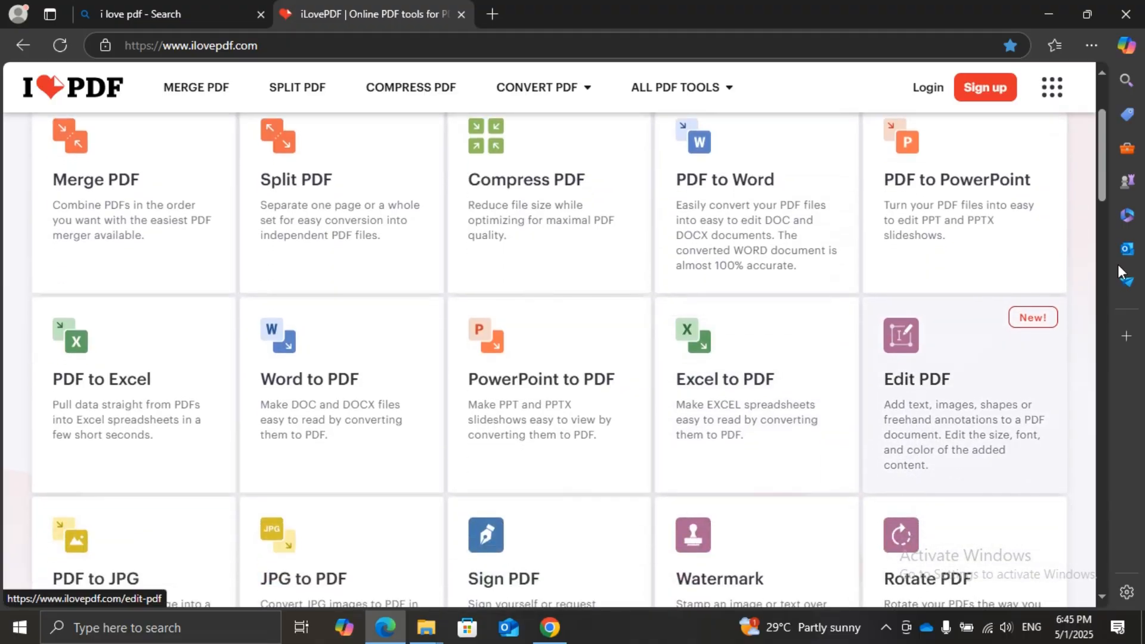
scroll(954, 364, "down", 3)
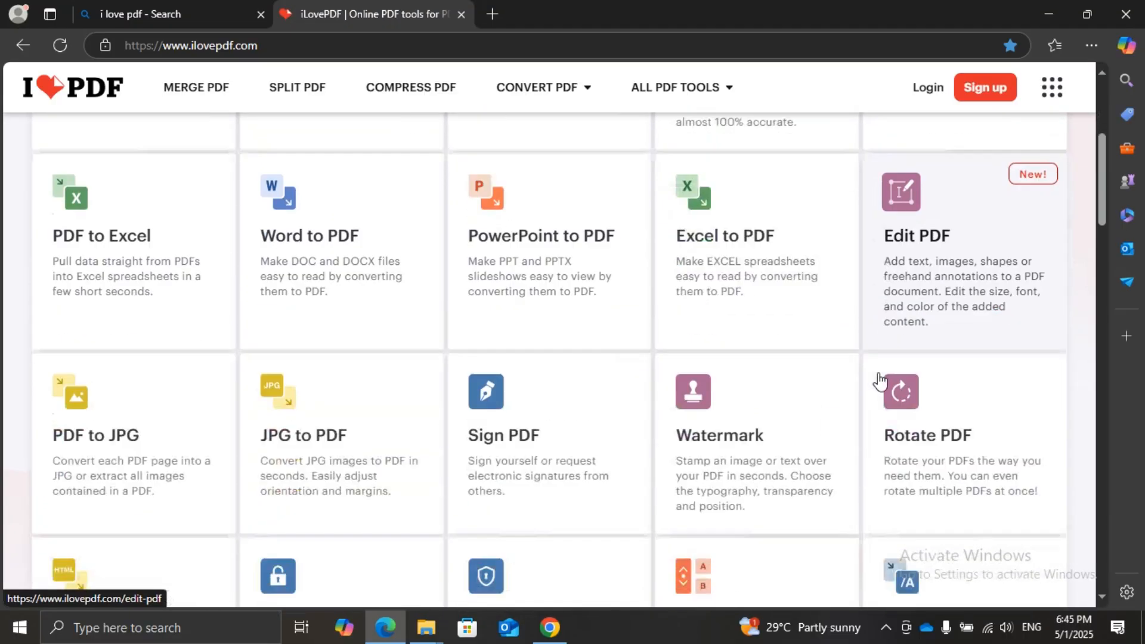
scroll(686, 405, "down", 3)
scroll(572, 411, "down", 4)
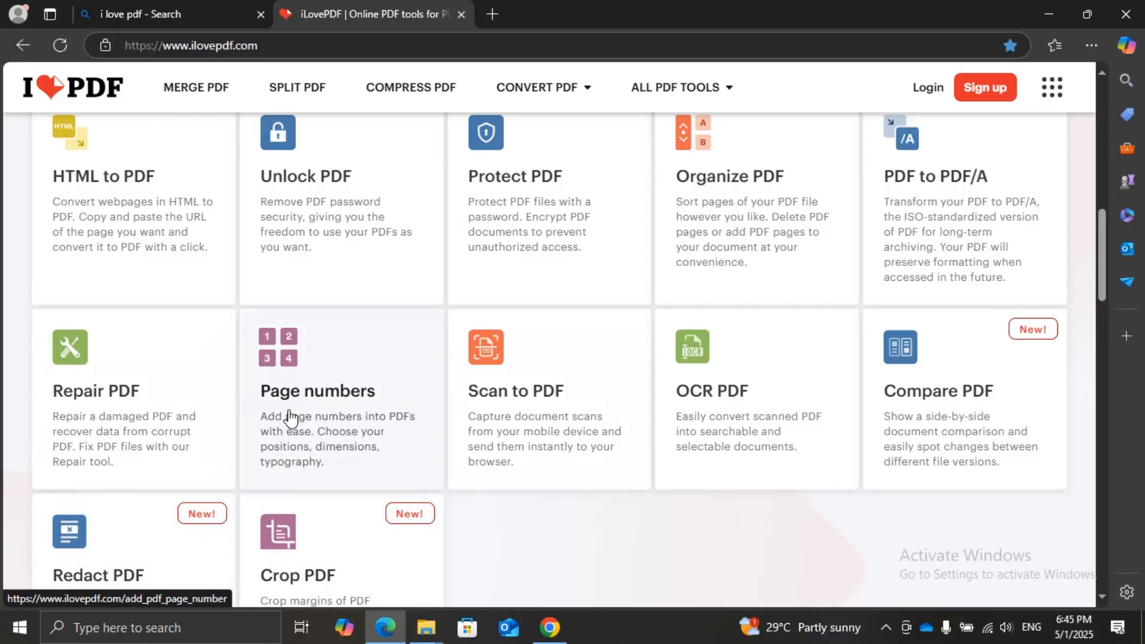
scroll(417, 418, "up", 5)
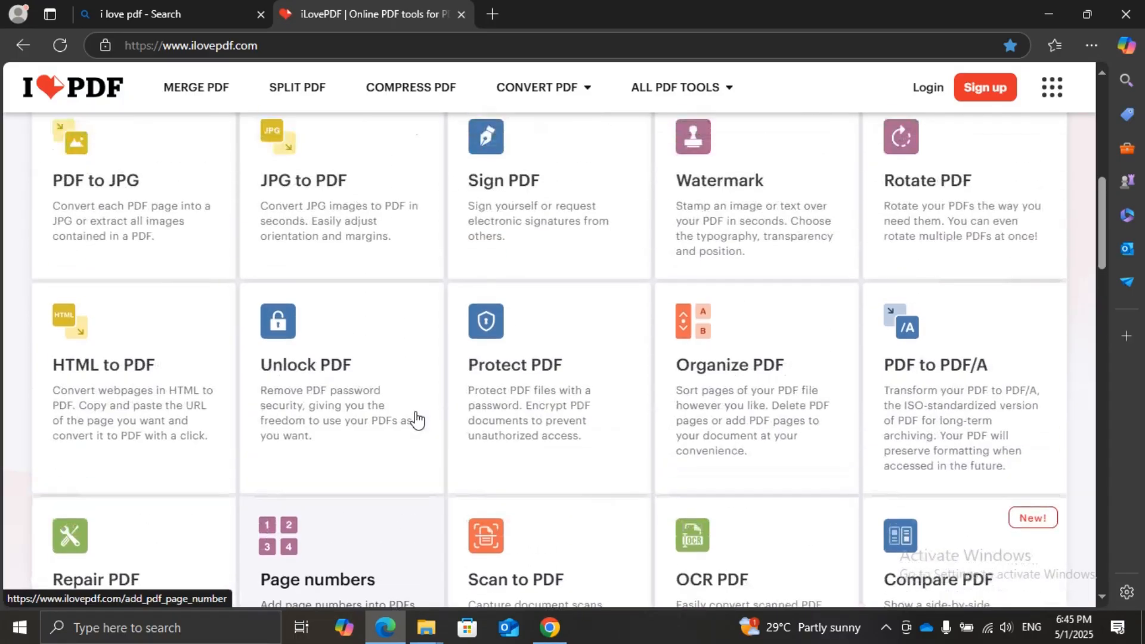
scroll(420, 419, "up", 6)
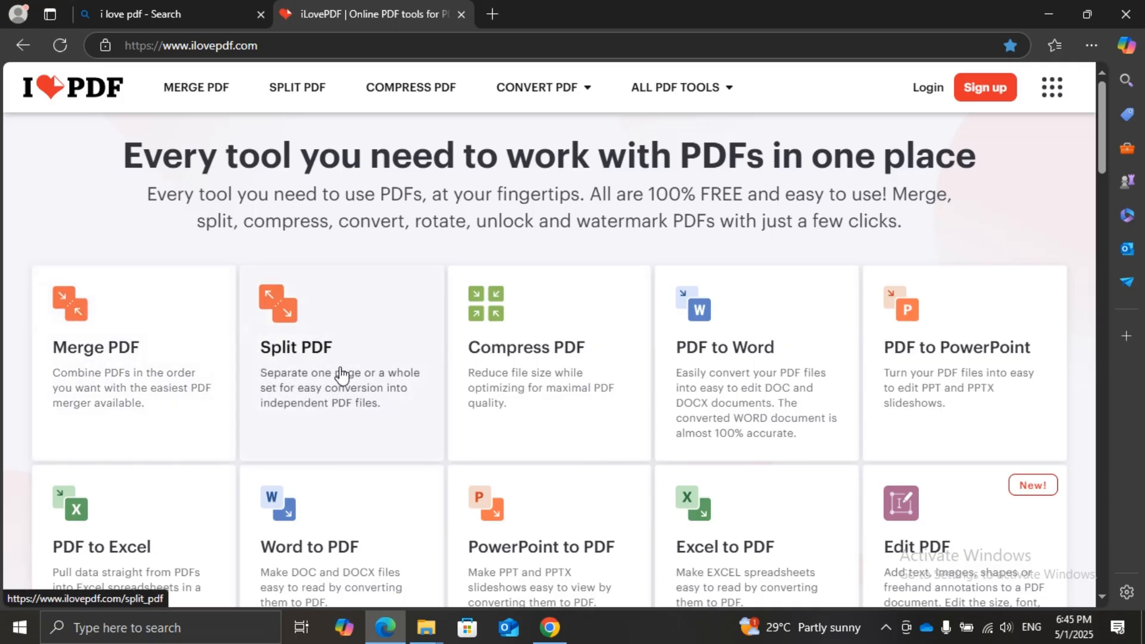
Open the Split PDF tool and check its PDF file selection, closing it without choosing a file
left_click(297, 356)
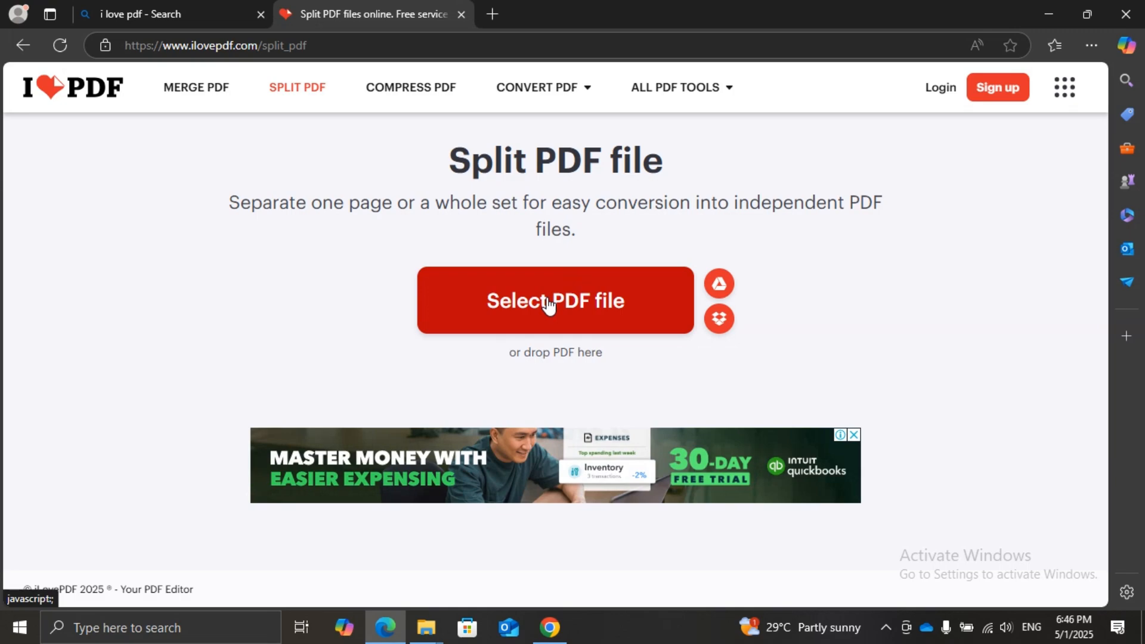
left_click(547, 298)
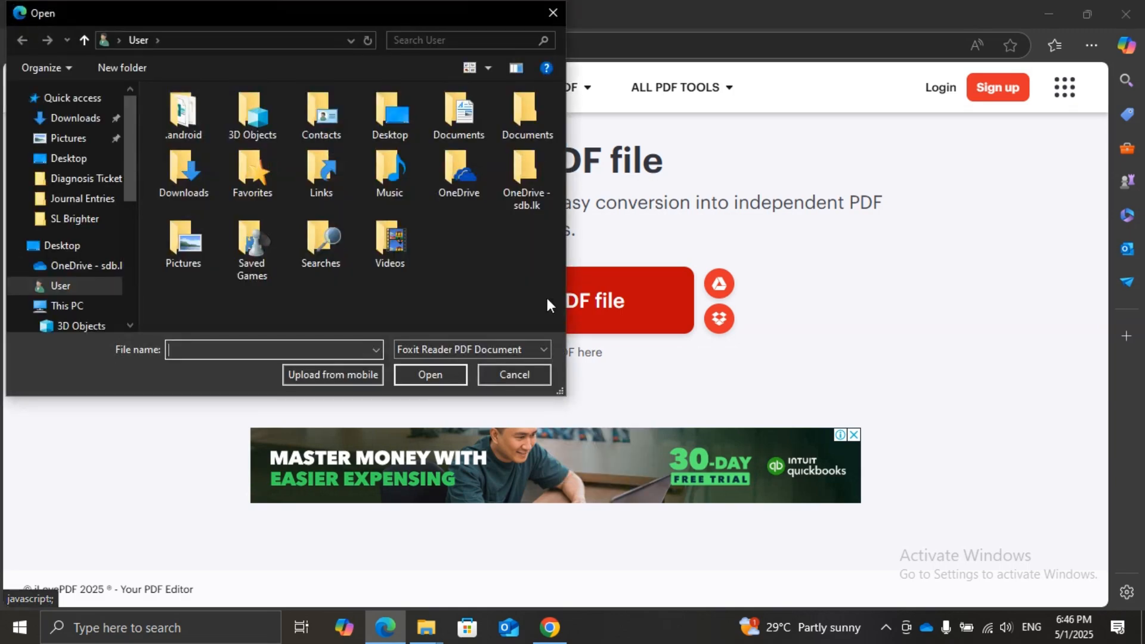
left_click(553, 9)
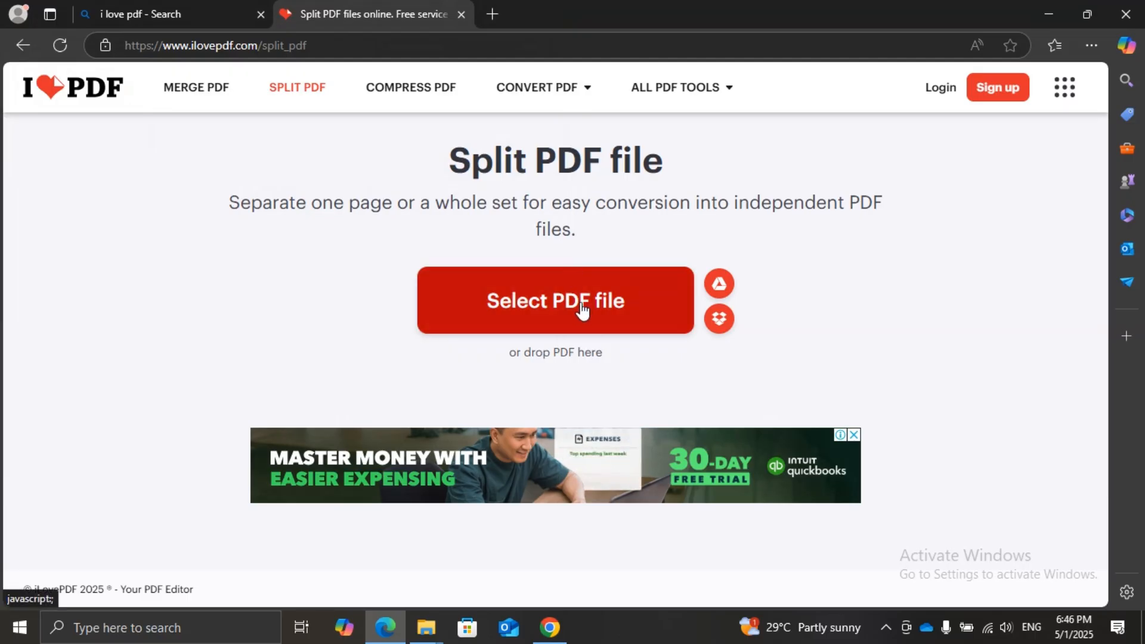
Switch to the SL Brighter folder in File Explorer and open the "Merged PDF" file for viewing
left_click(427, 629)
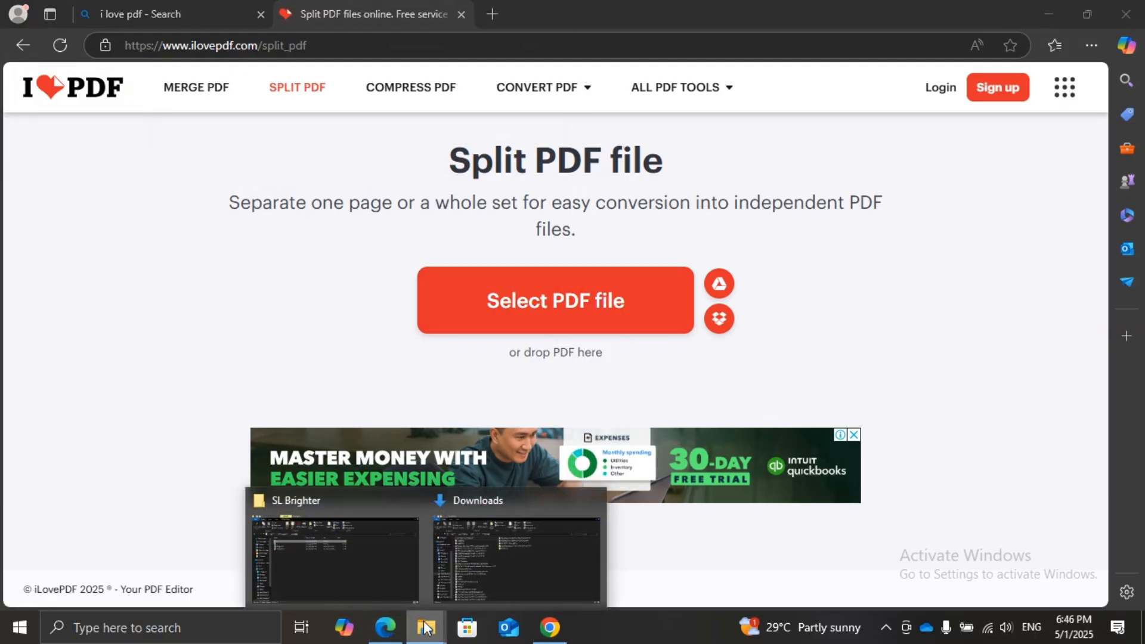
left_click(378, 572)
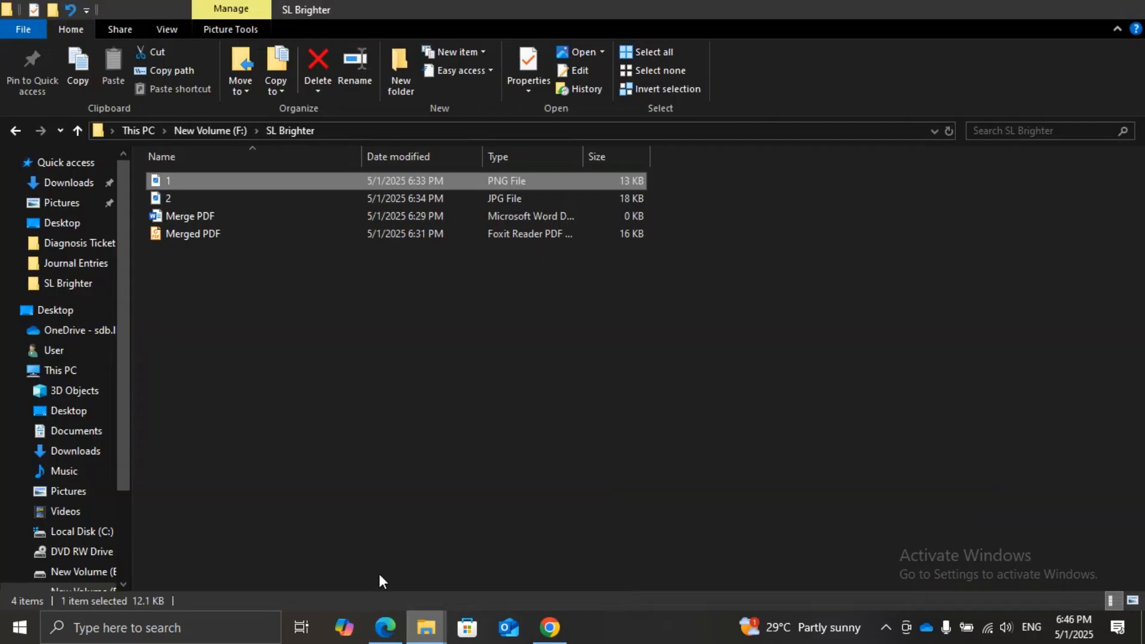
double_click(187, 234)
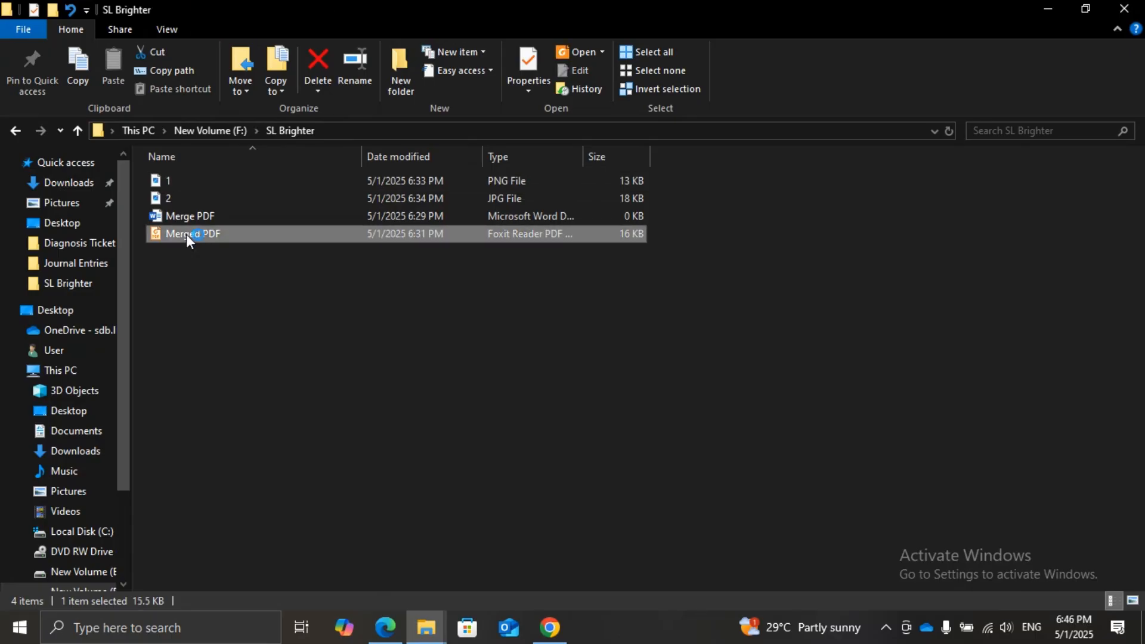
Look through all the pages of the Merged PDF file in Foxit Reader and close the reader
scroll(566, 296, "down", 10)
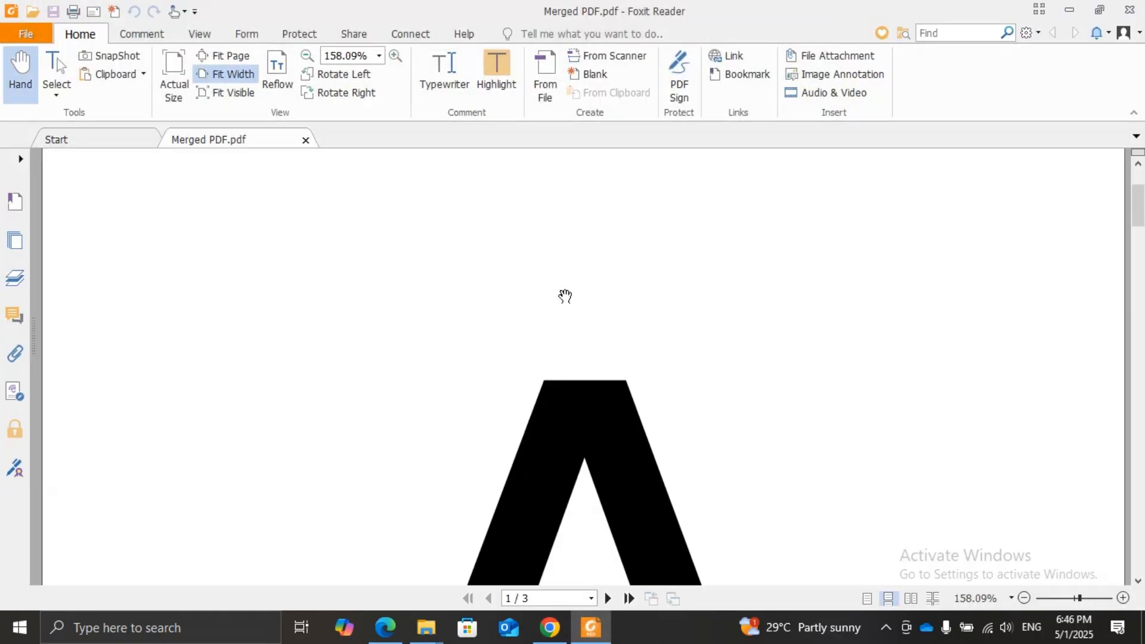
scroll(565, 304, "down", 10)
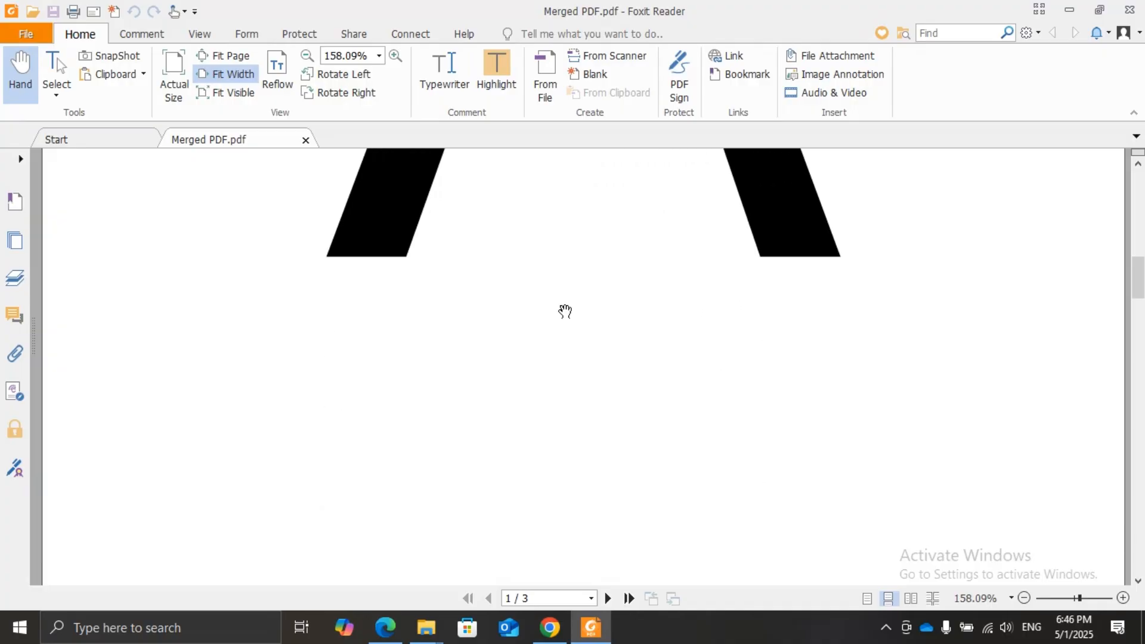
scroll(564, 318, "down", 3)
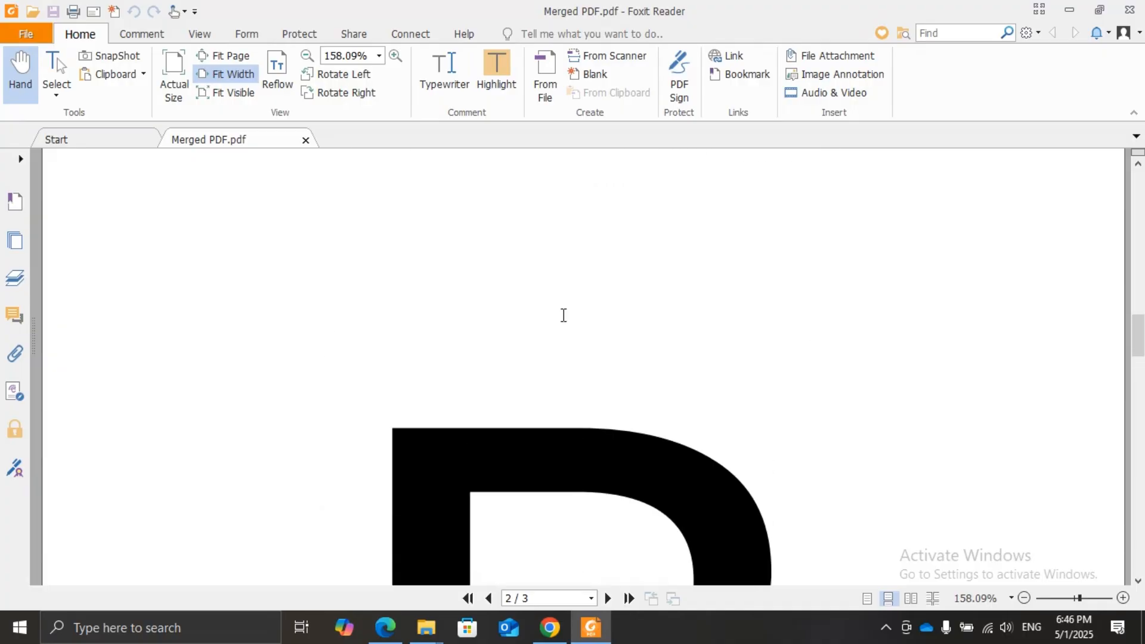
scroll(561, 316, "up", 3)
scroll(561, 325, "down", 10)
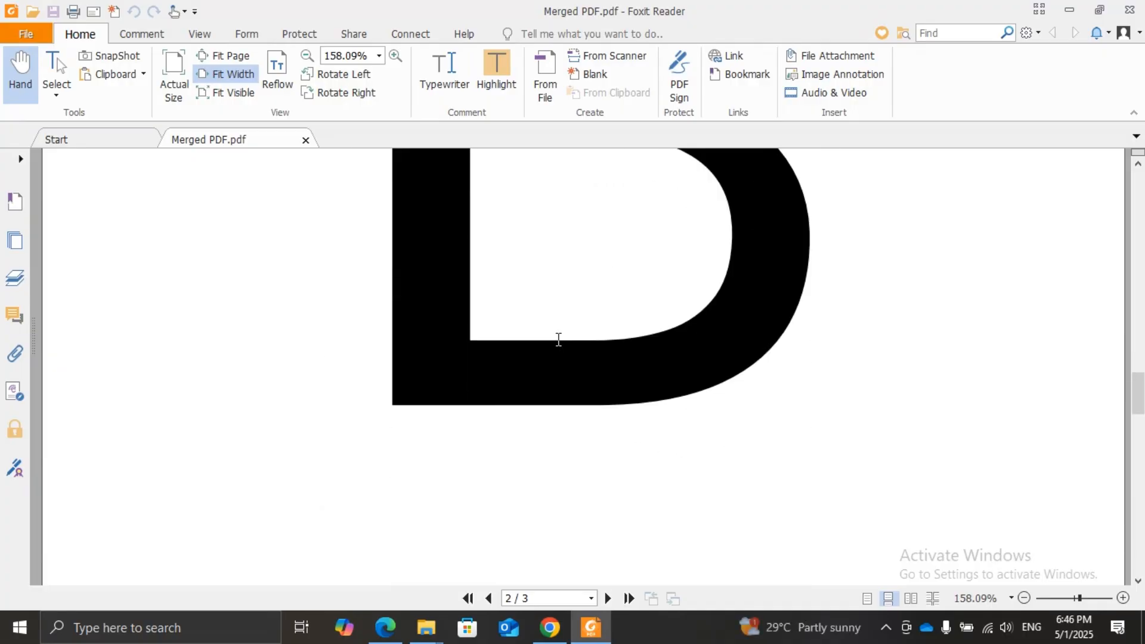
scroll(547, 367, "down", 8)
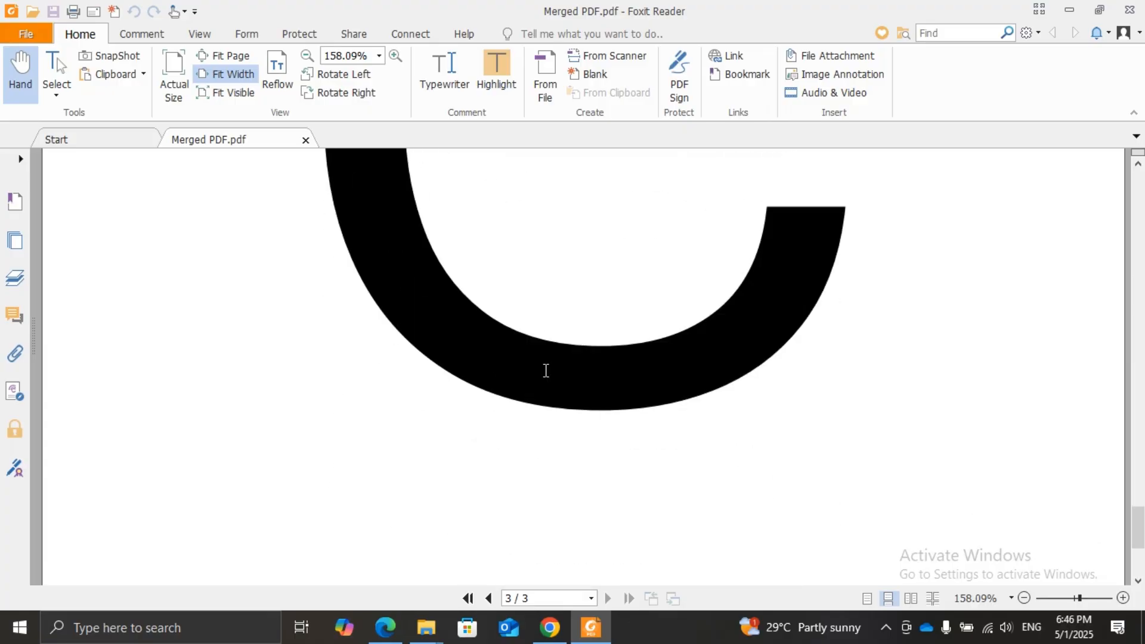
scroll(545, 371, "down", 3)
scroll(542, 381, "up", 10)
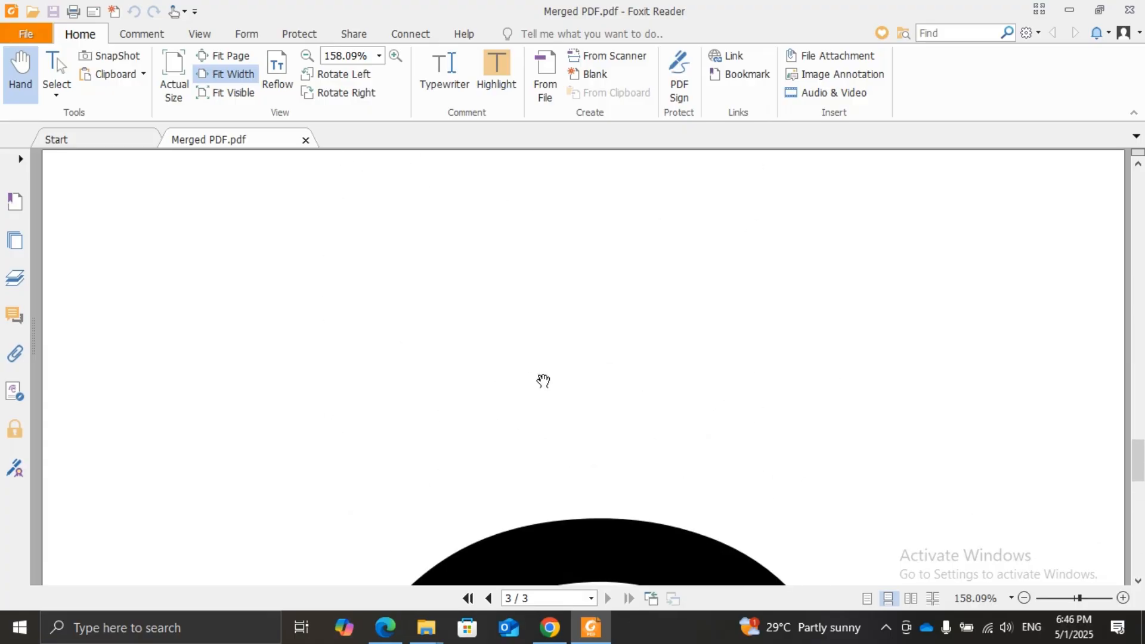
left_click(1130, 9)
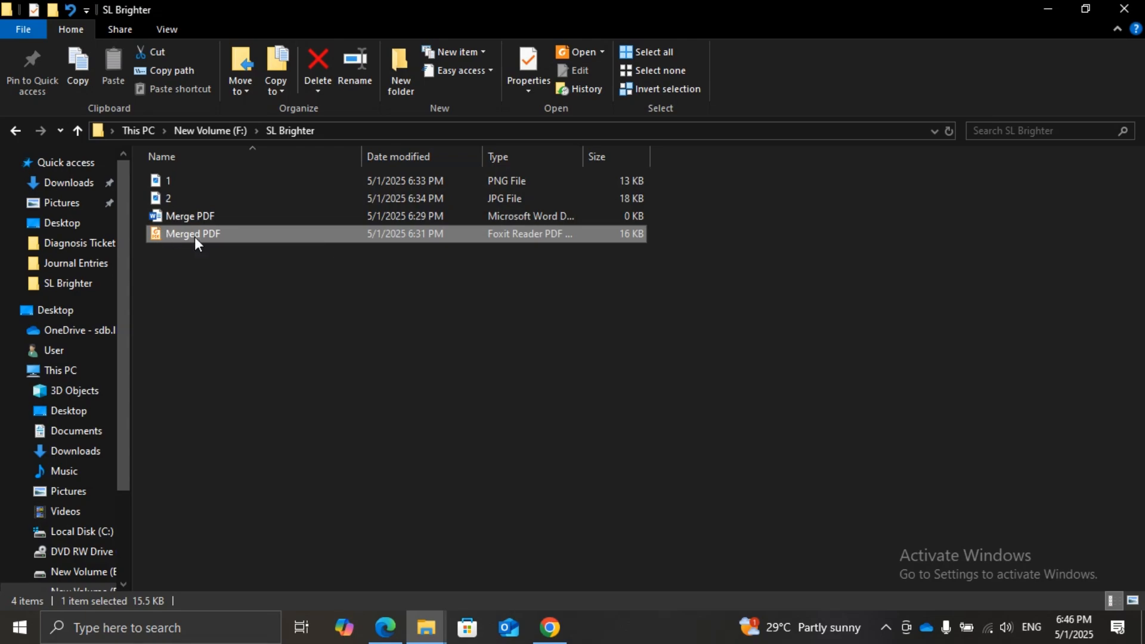
Add the Merged PDF file from the SL Brighter folder to the Split PDF tool and split it by extracting all pages
left_click_drag(194, 238, 537, 332)
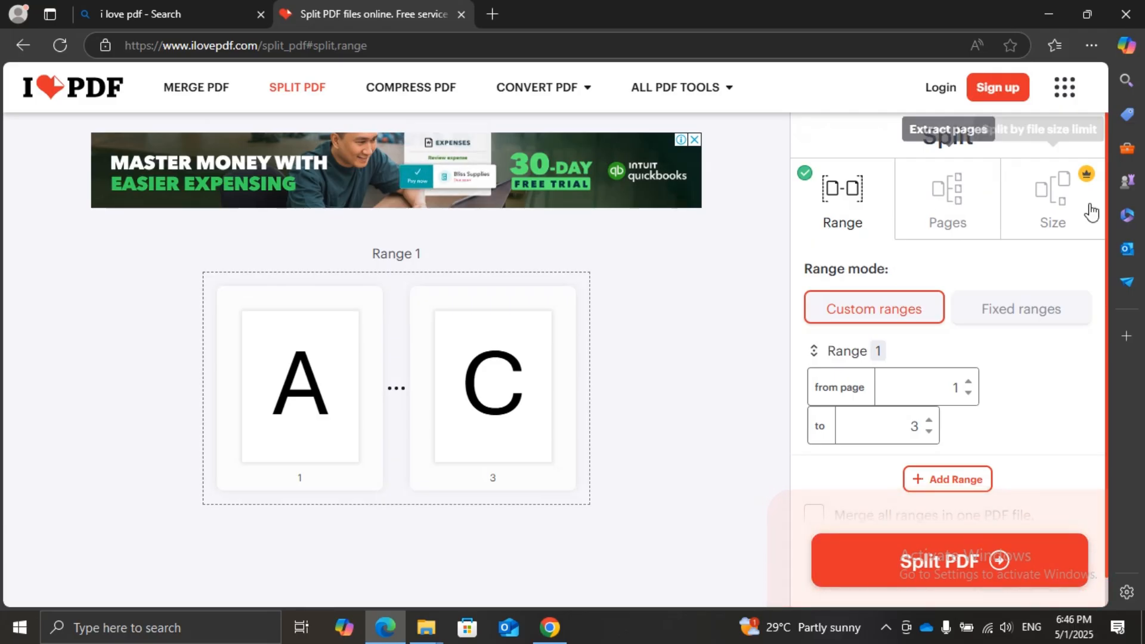
left_click(935, 206)
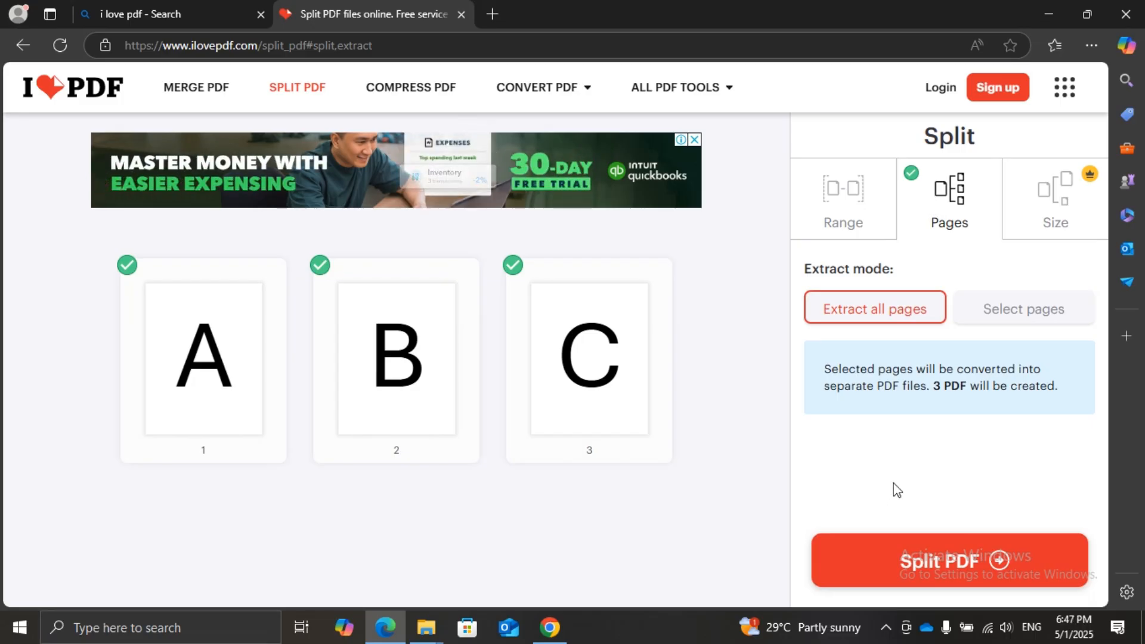
left_click(918, 576)
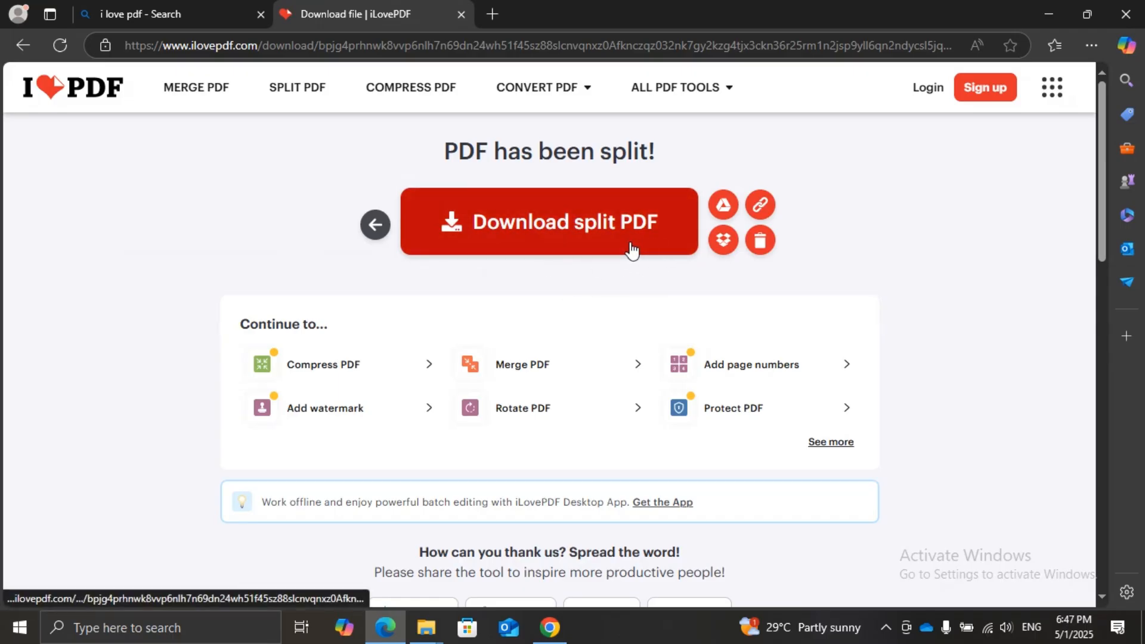
Download the split PDF archive and show ilovepdf_extracted-pages (1).zip in a maximized Downloads folder window
left_click(597, 247)
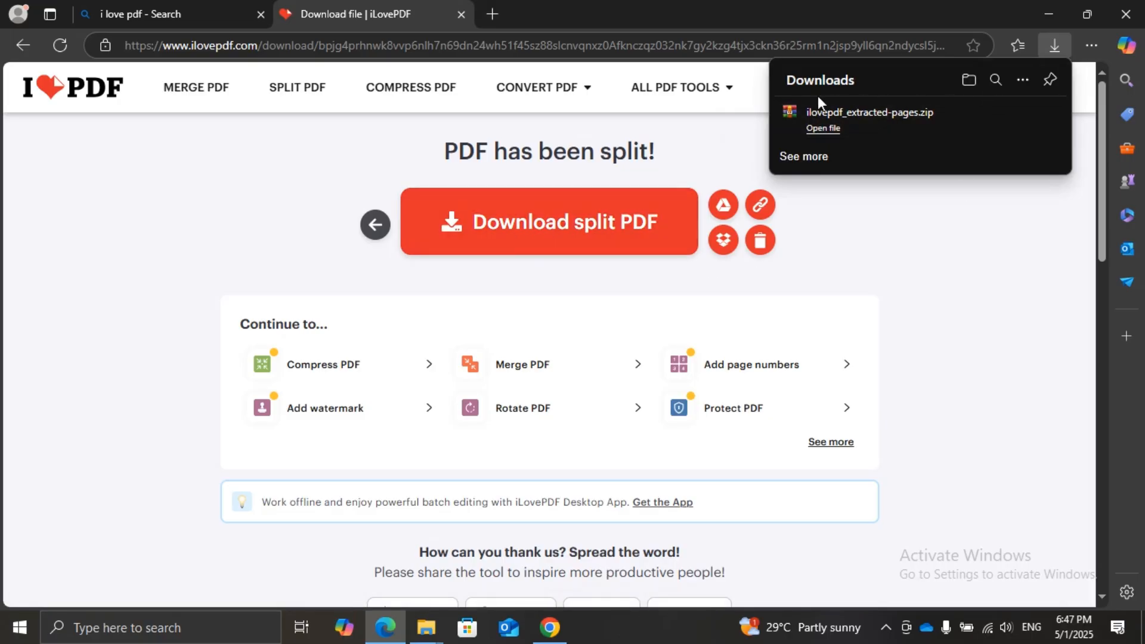
left_click(515, 231)
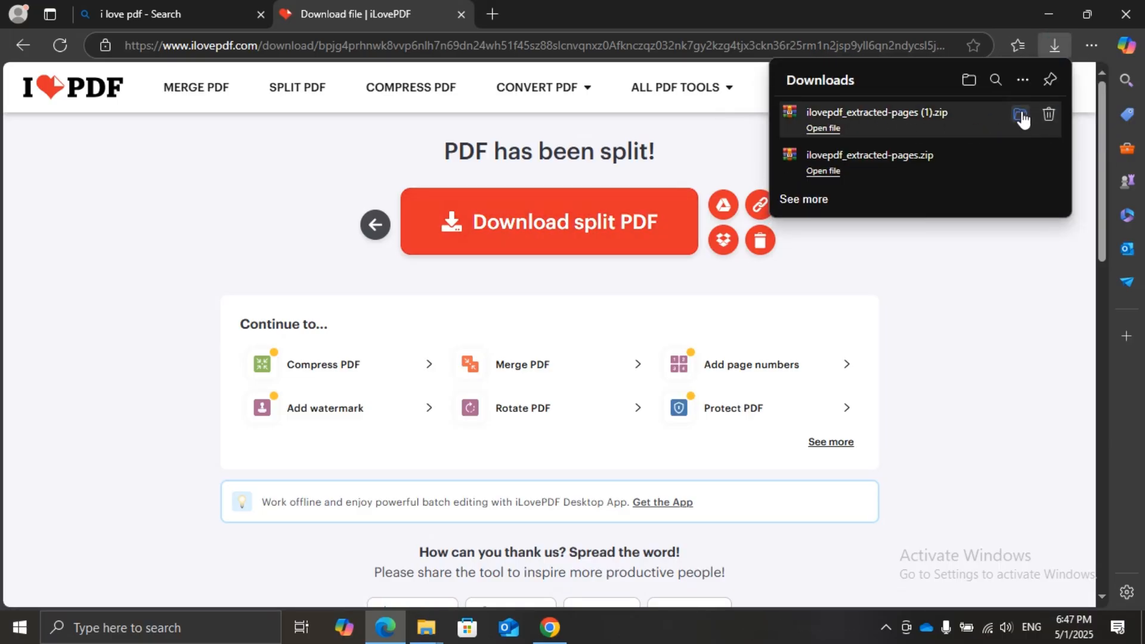
left_click(1020, 115)
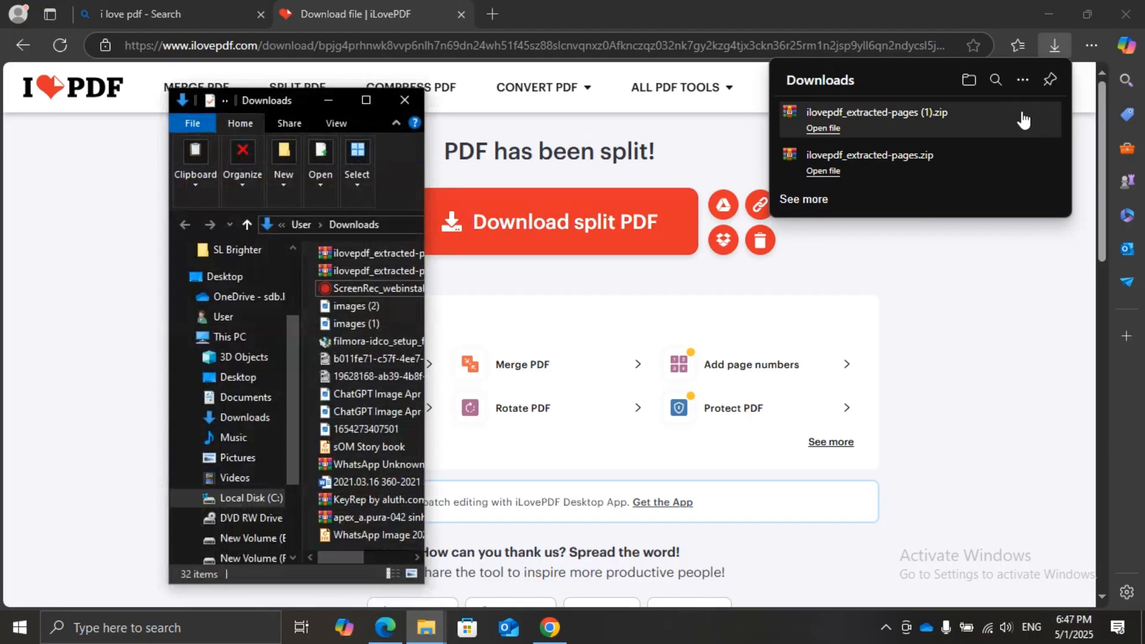
left_click(366, 101)
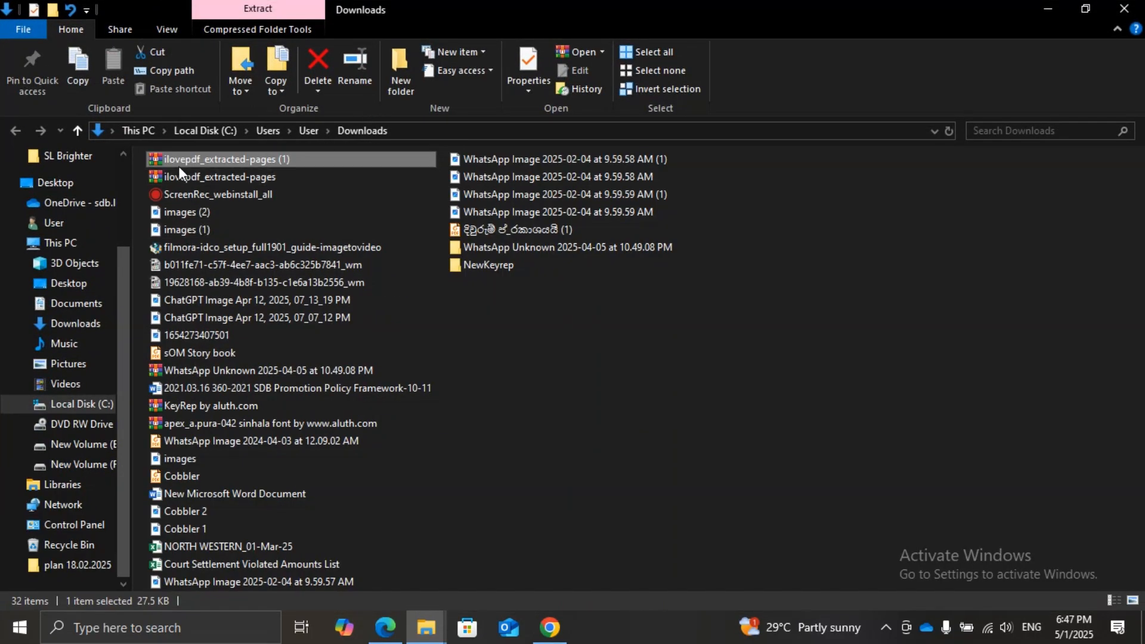
Extract the ilovepdf_extracted-pages (1) archive within Downloads and open the extracted folder
right_click(182, 166)
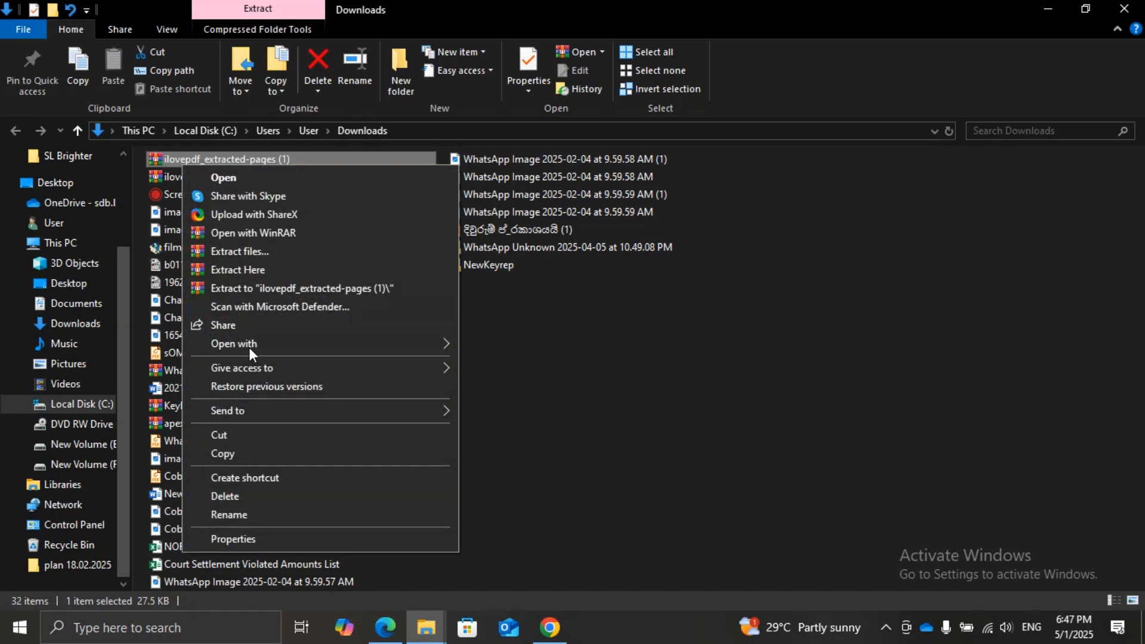
left_click(256, 253)
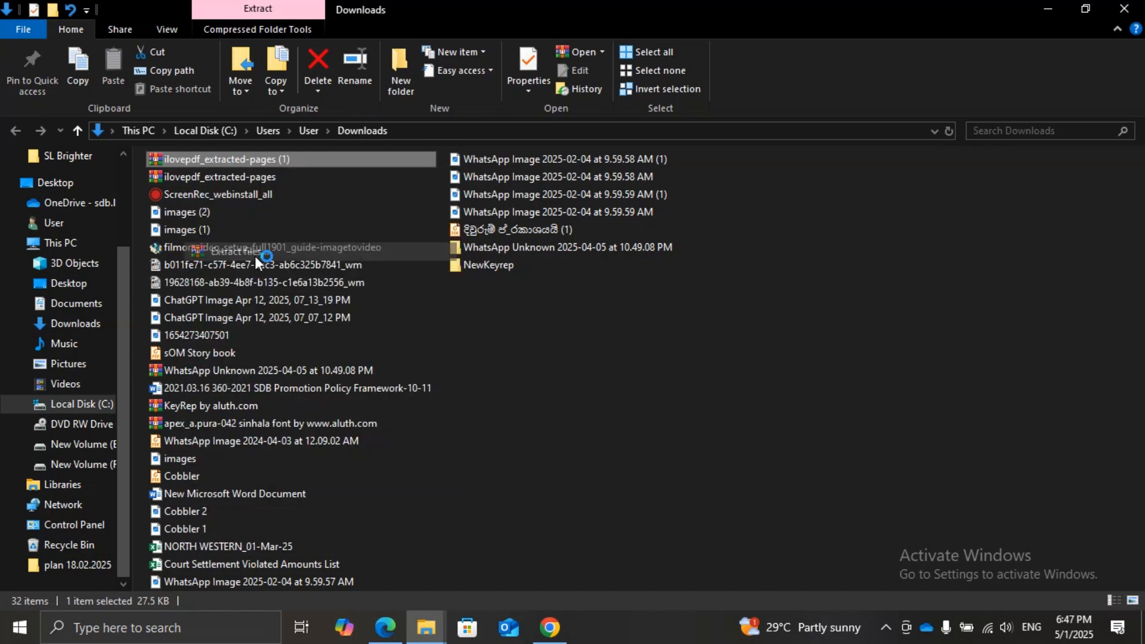
left_click(620, 505)
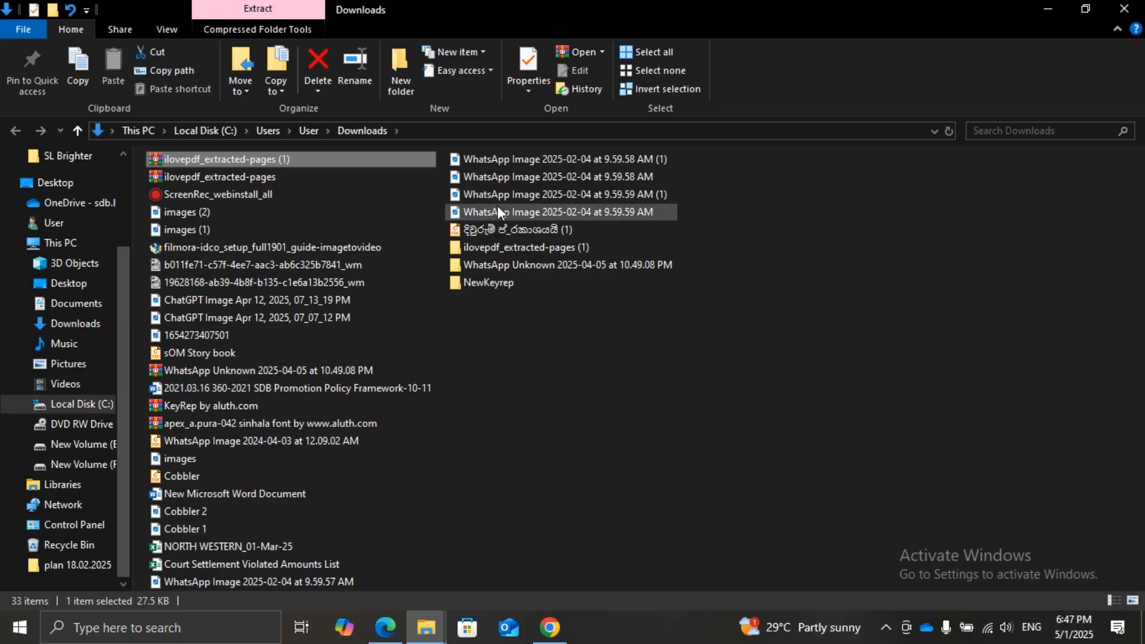
left_click(497, 247)
double_click(497, 247)
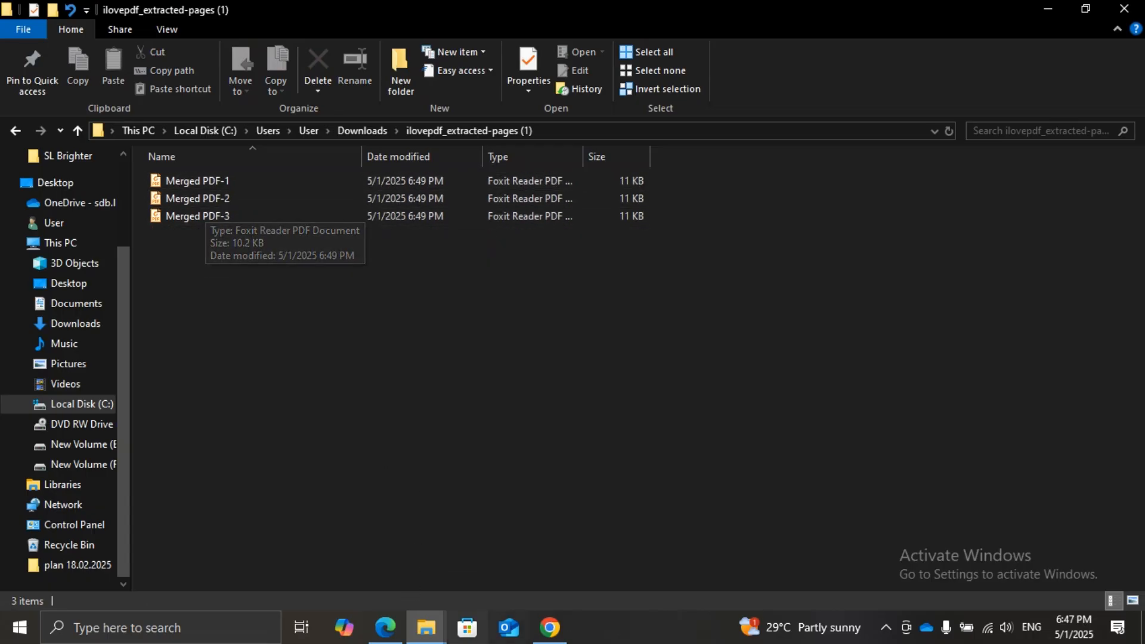
Switch back to Edge and return to the iLovePDF home page, bringing the JPG to PDF tool into view
left_click(385, 627)
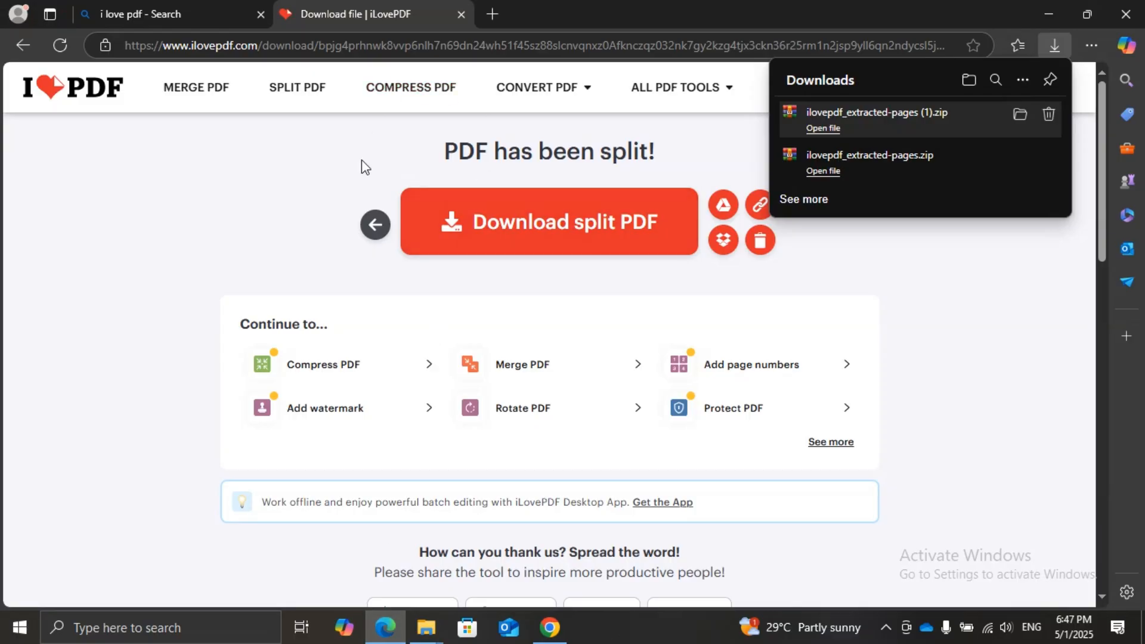
left_click(372, 225)
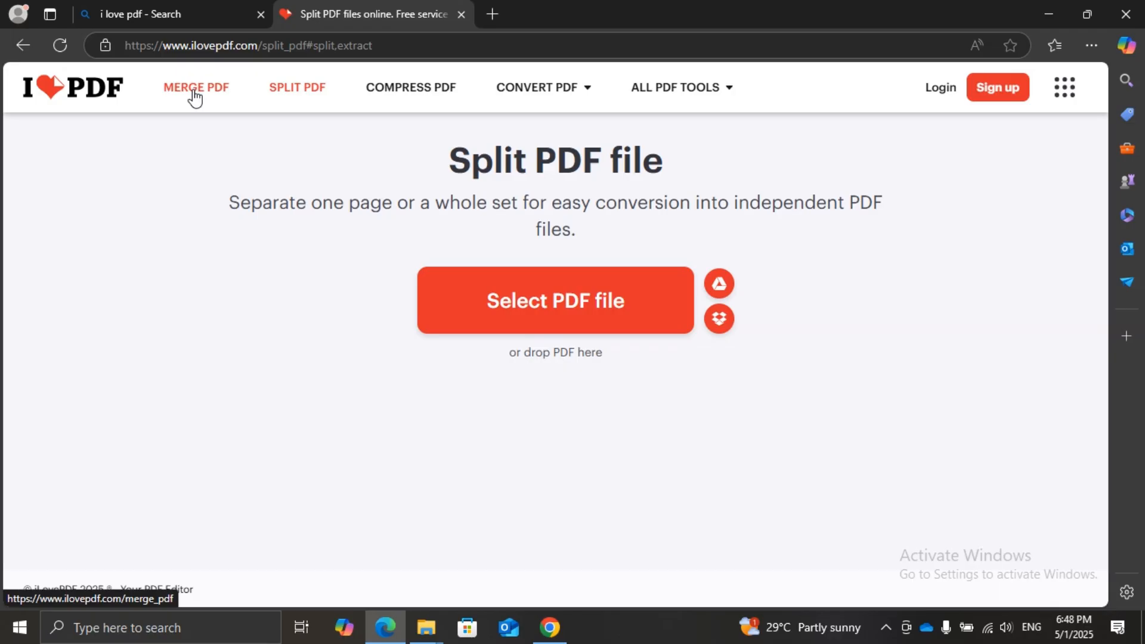
left_click(95, 89)
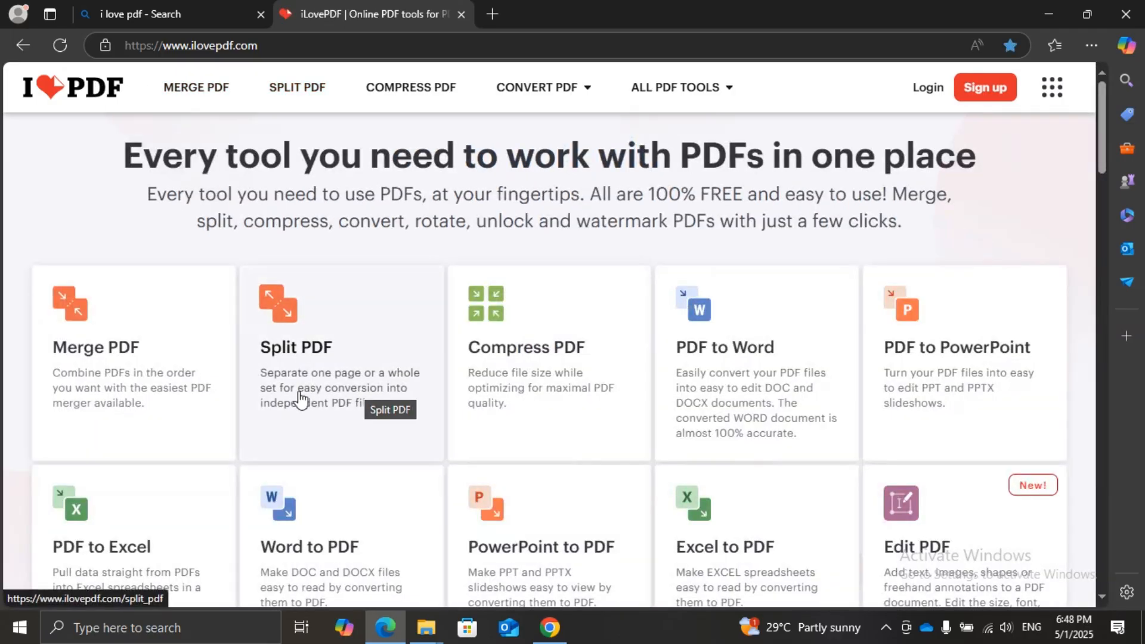
scroll(327, 396, "down", 7)
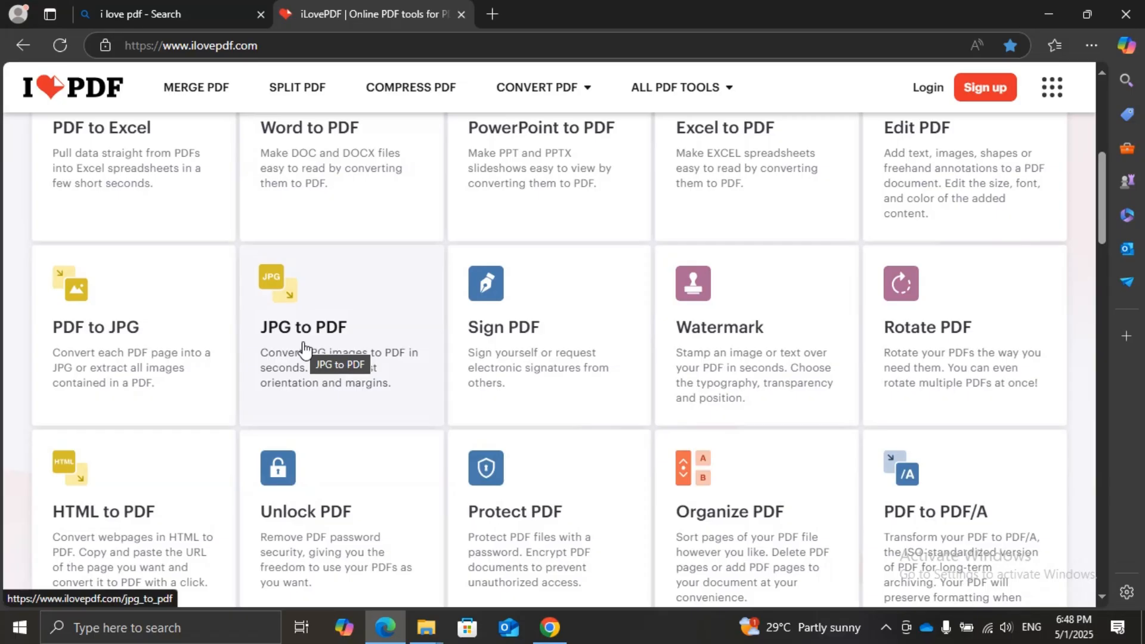
Switch to the SL Brighter folder in File Explorer, view the JPG image named 2, and close the viewer
left_click(427, 631)
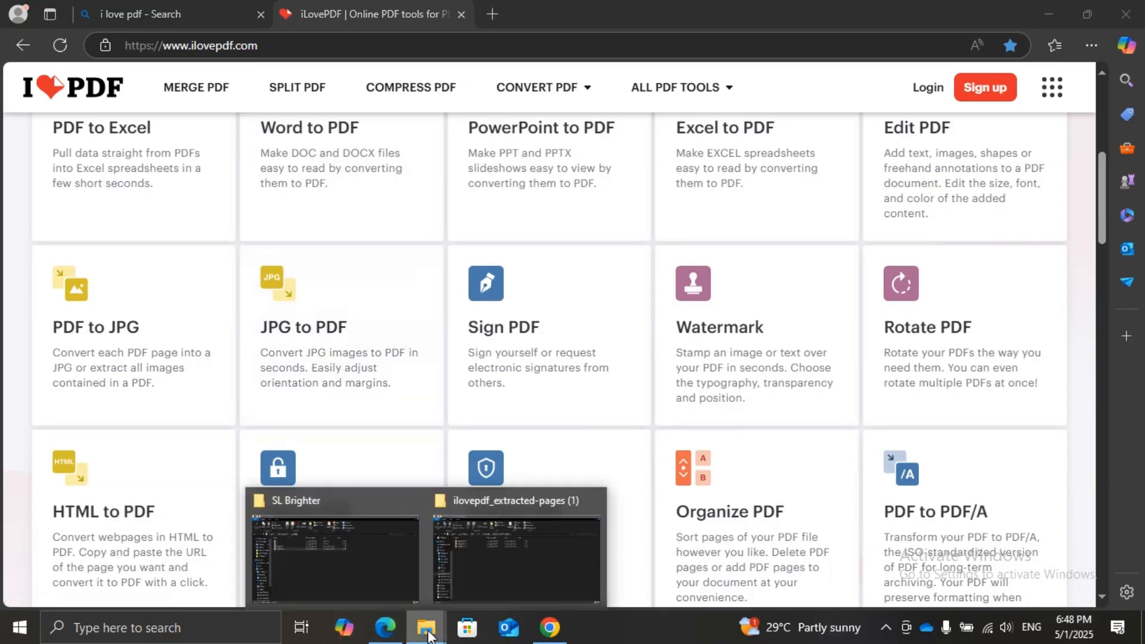
left_click(307, 544)
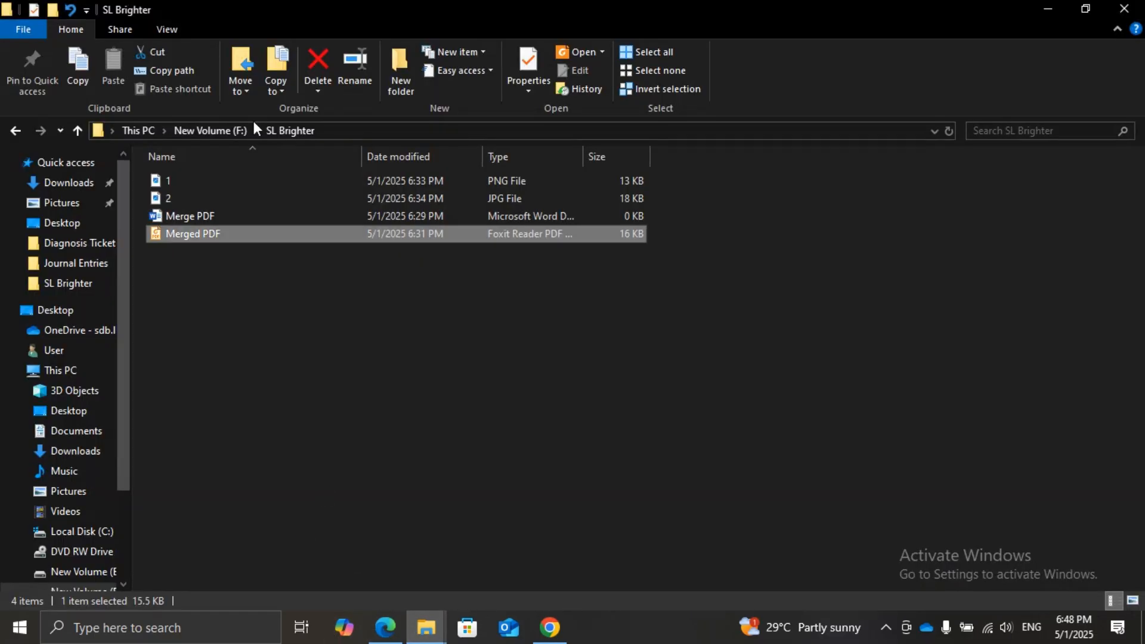
double_click(169, 201)
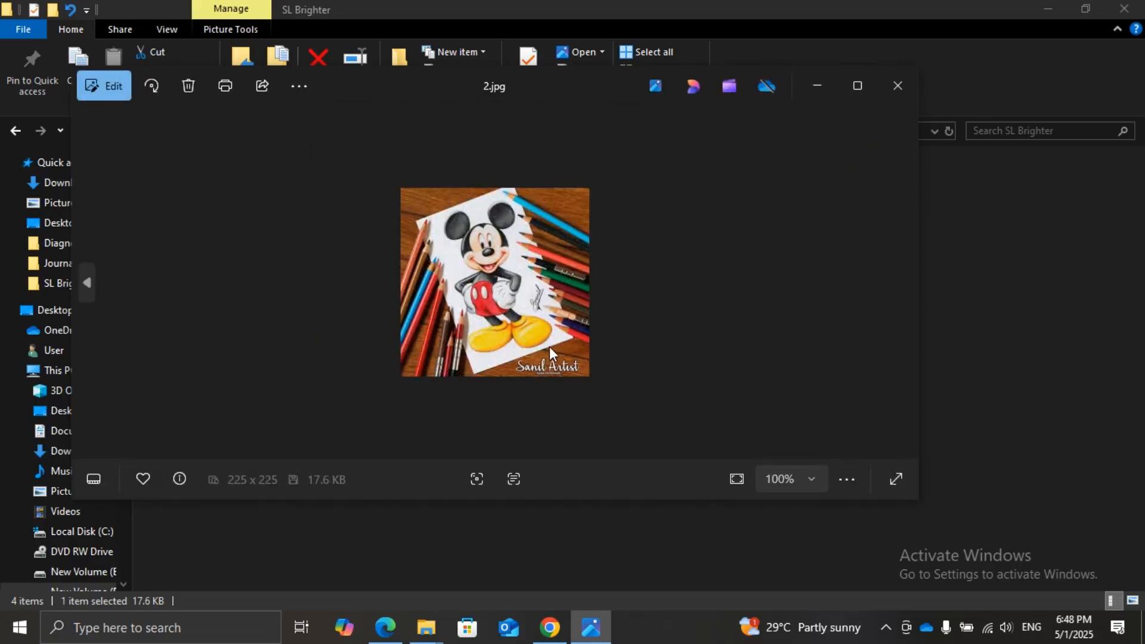
left_click(900, 85)
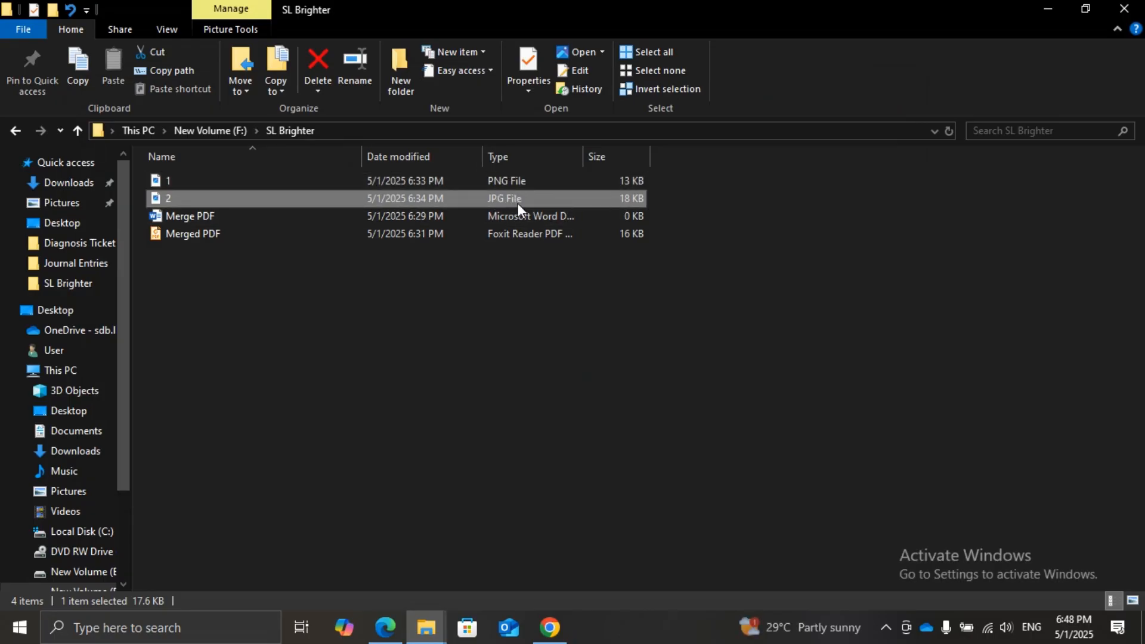
Open iLovePDF's JPG to PDF tool in Edge and add the image 2.jpg from the SL Brighter folder
left_click(387, 637)
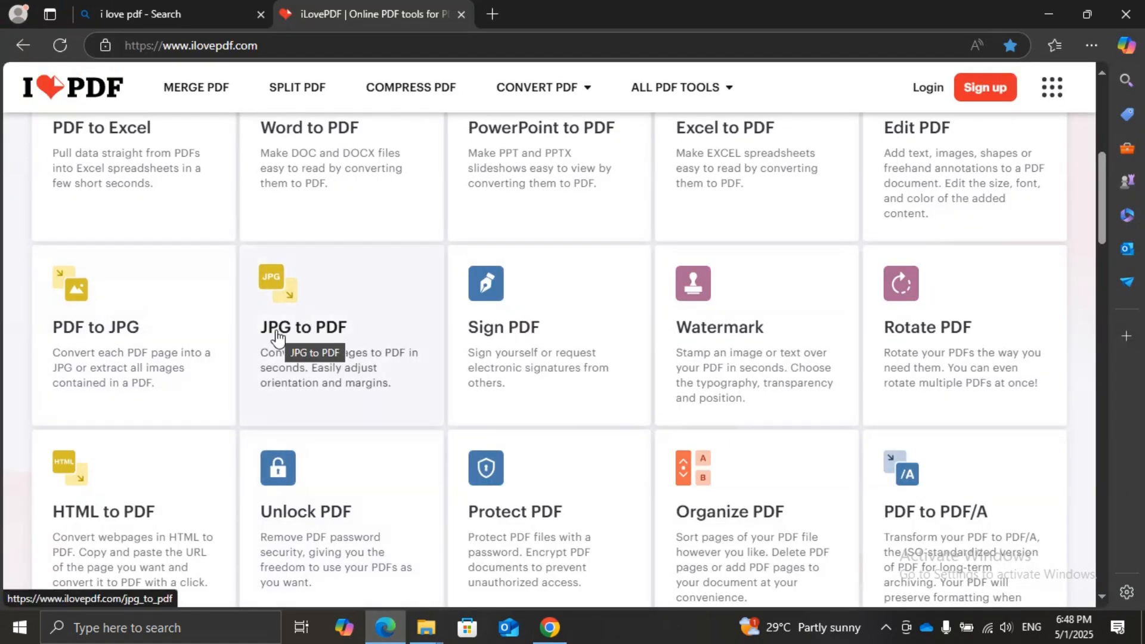
left_click(302, 337)
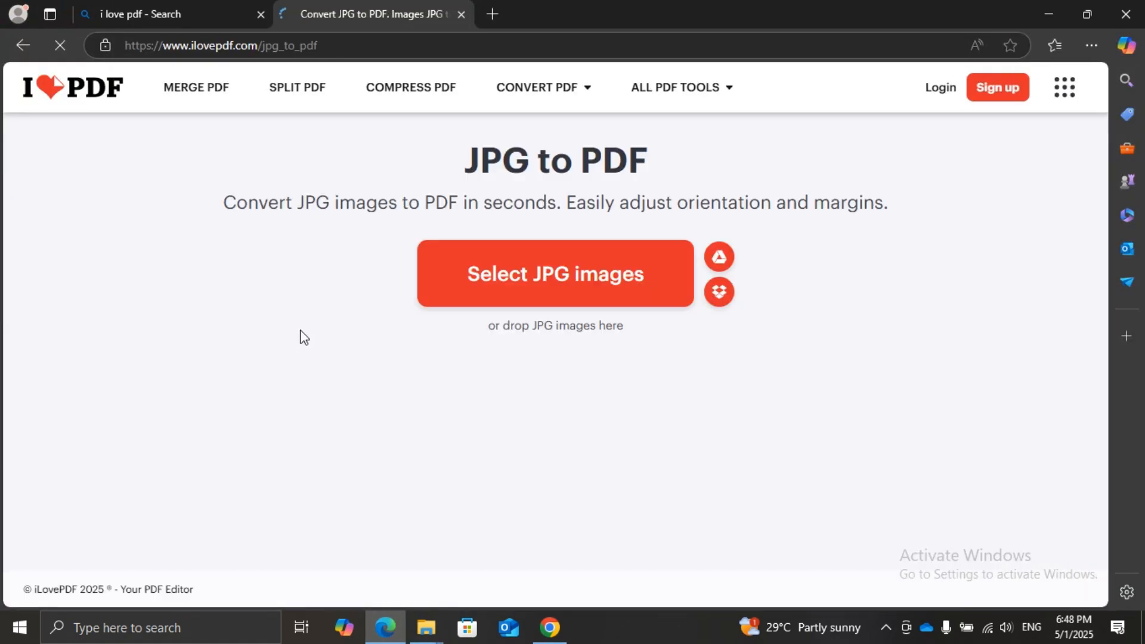
left_click(382, 637)
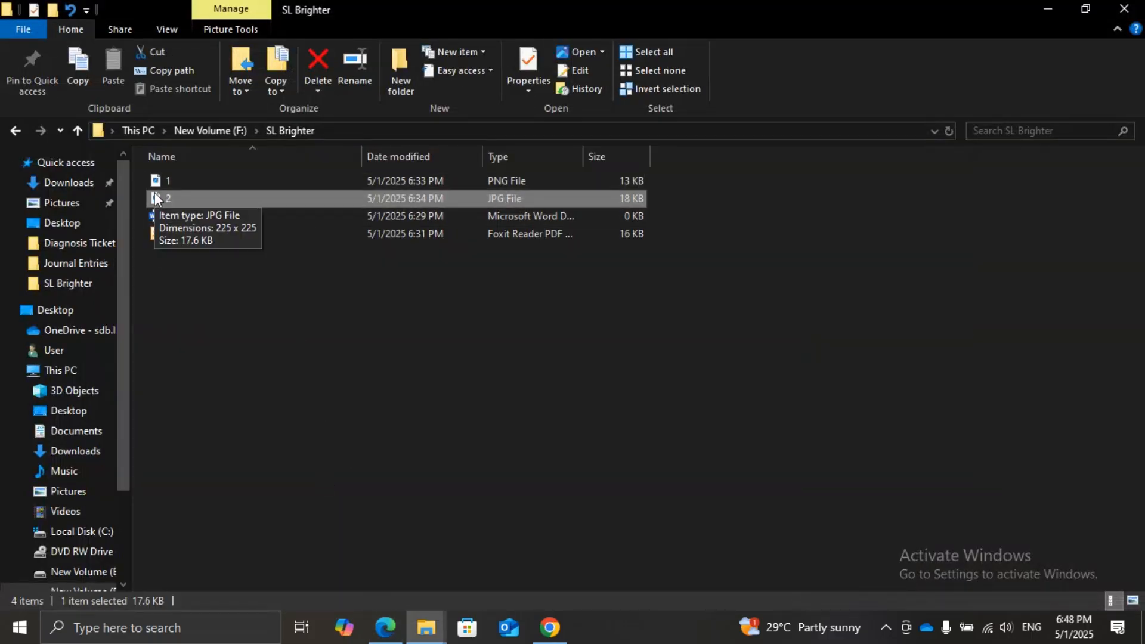
left_click_drag(155, 198, 385, 629)
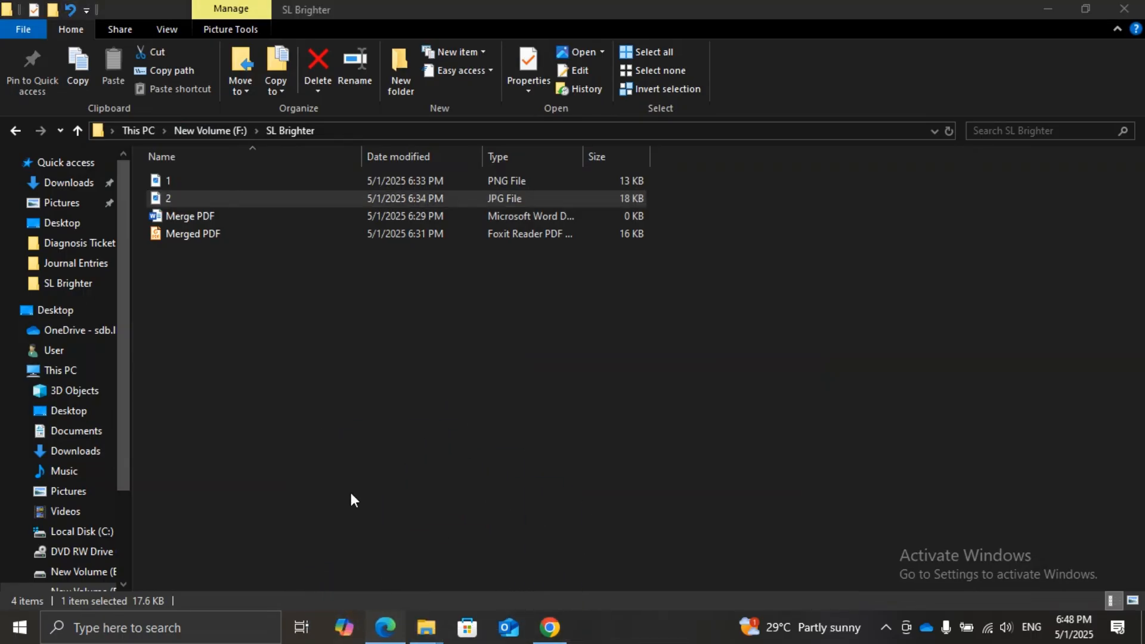
left_click(154, 200)
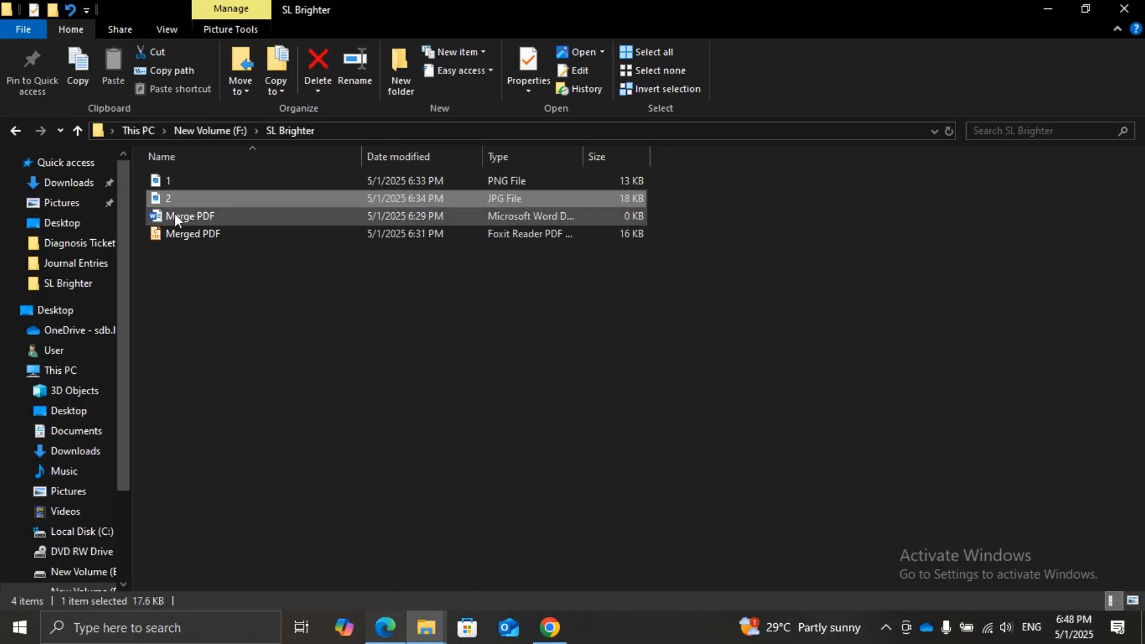
left_click_drag(157, 199, 584, 310)
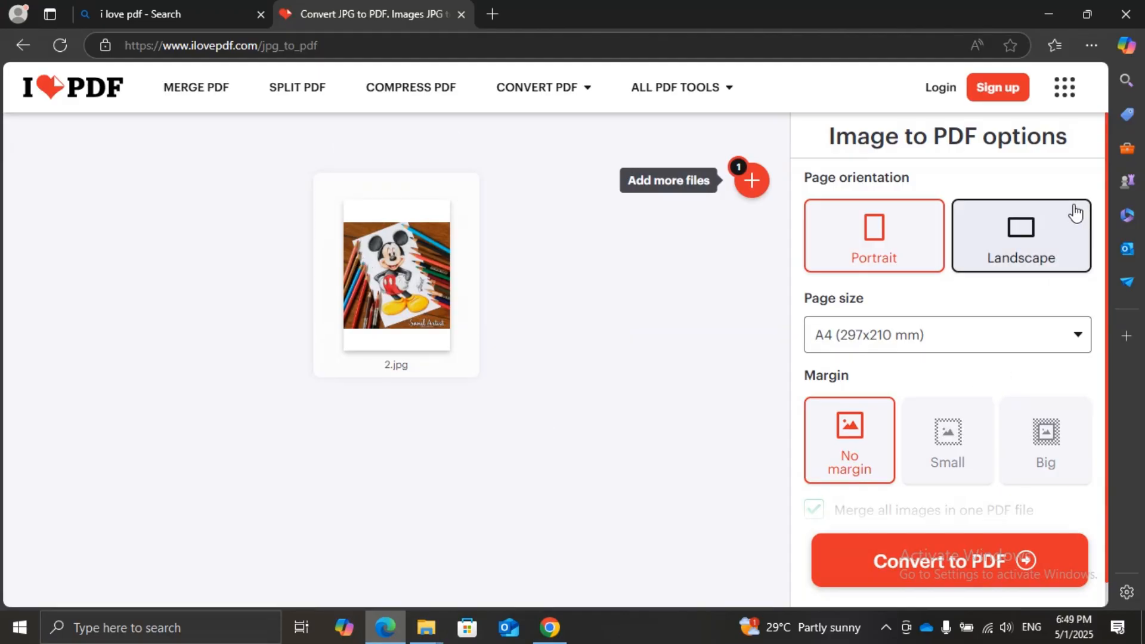
Check the page size choices and convert 2.jpg to PDF in portrait orientation, A4 size, with no margin
left_click(1078, 337)
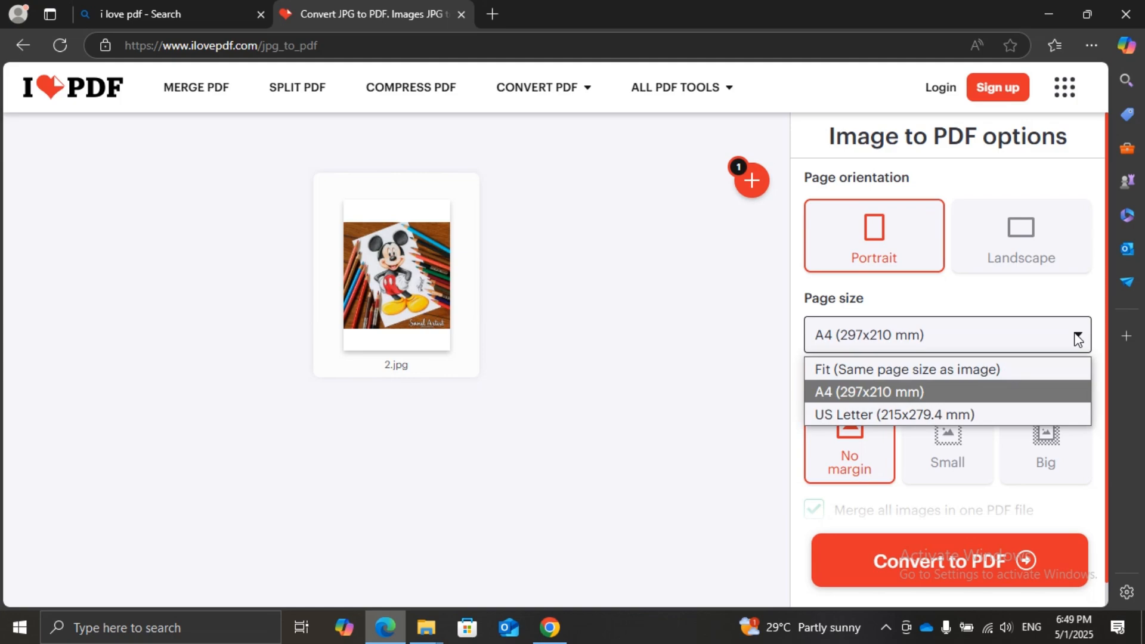
left_click(549, 380)
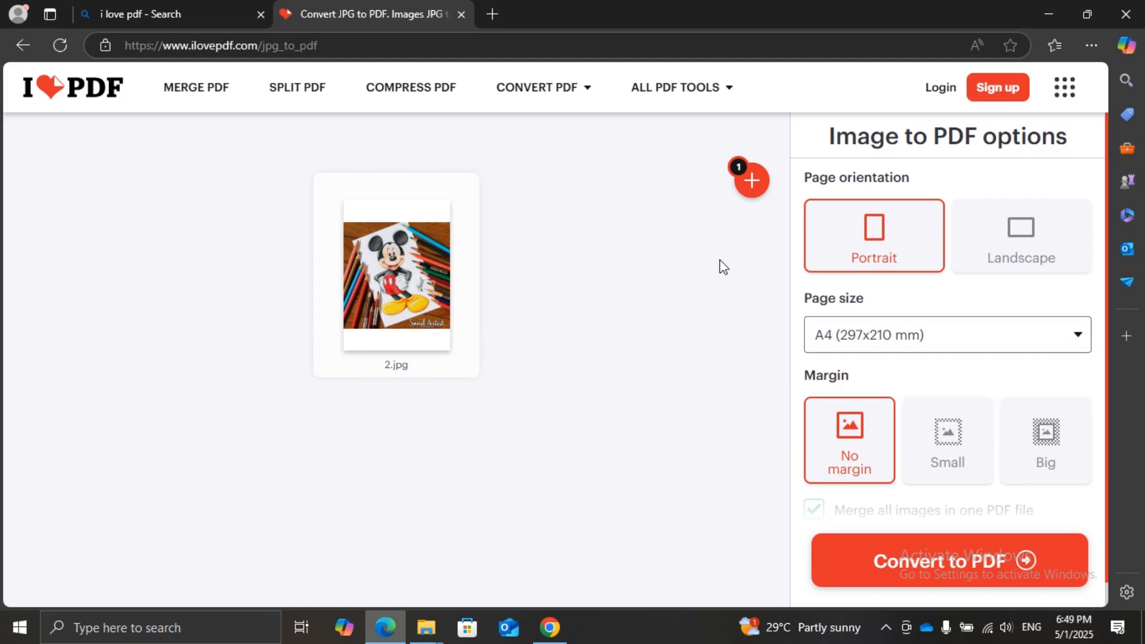
mouse_move(746, 190)
left_click(890, 570)
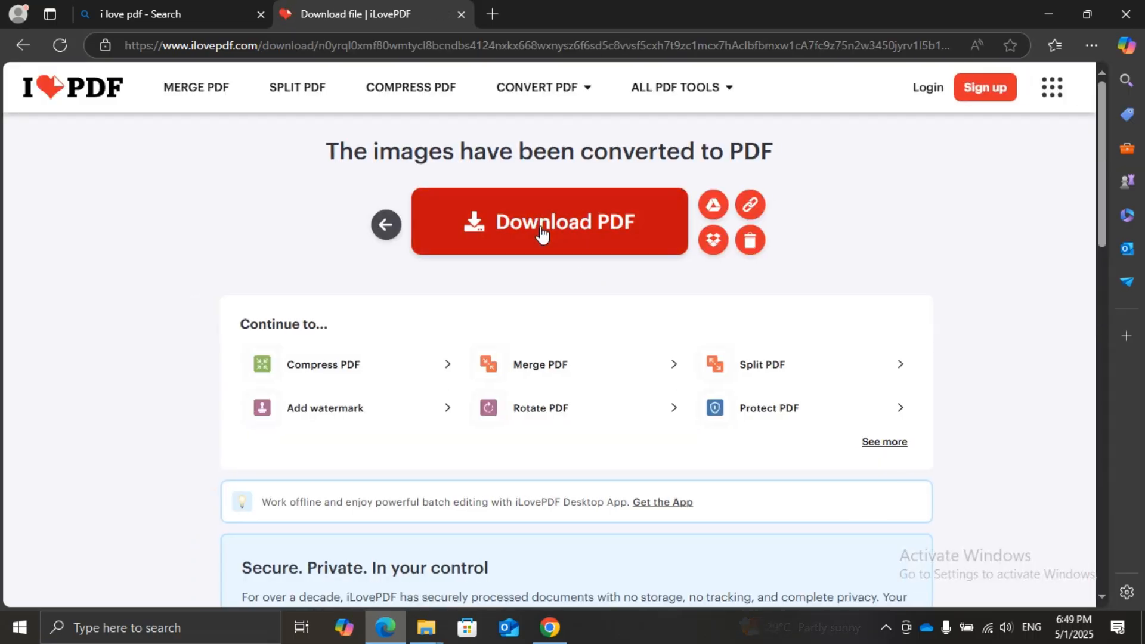
Download the converted PDF and open 2.pdf from the Downloads folder
left_click(543, 230)
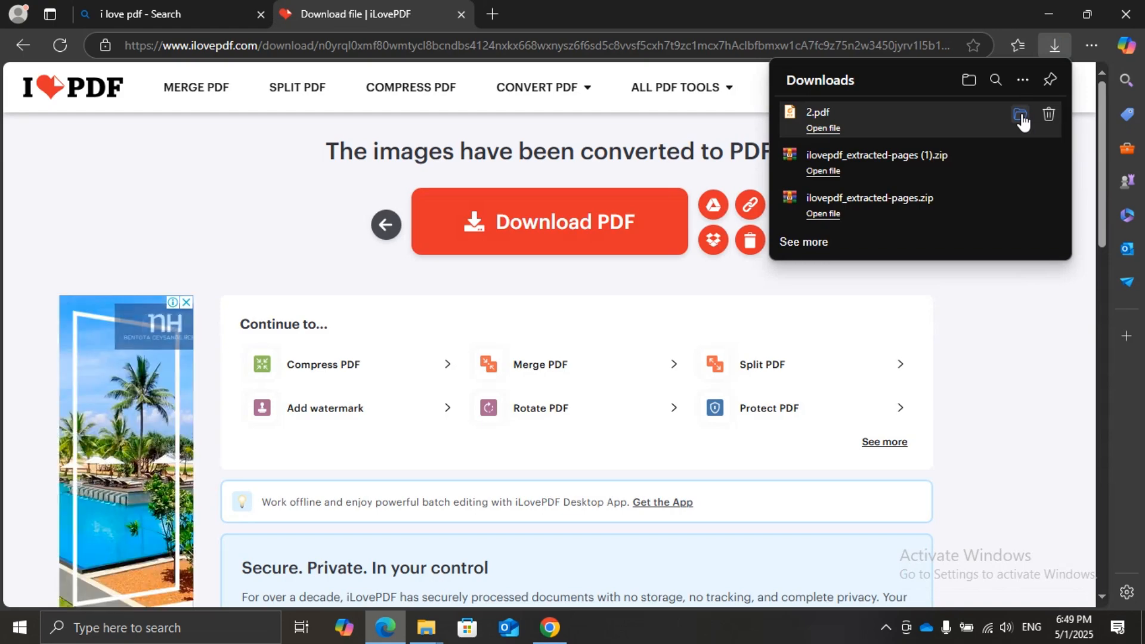
left_click(1024, 123)
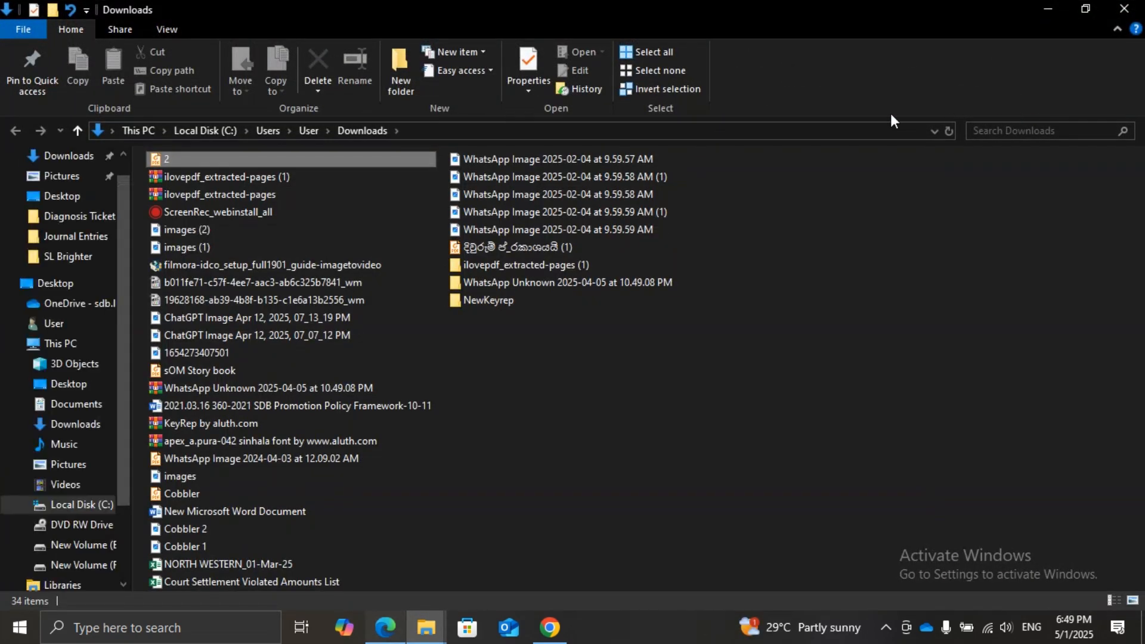
double_click(158, 162)
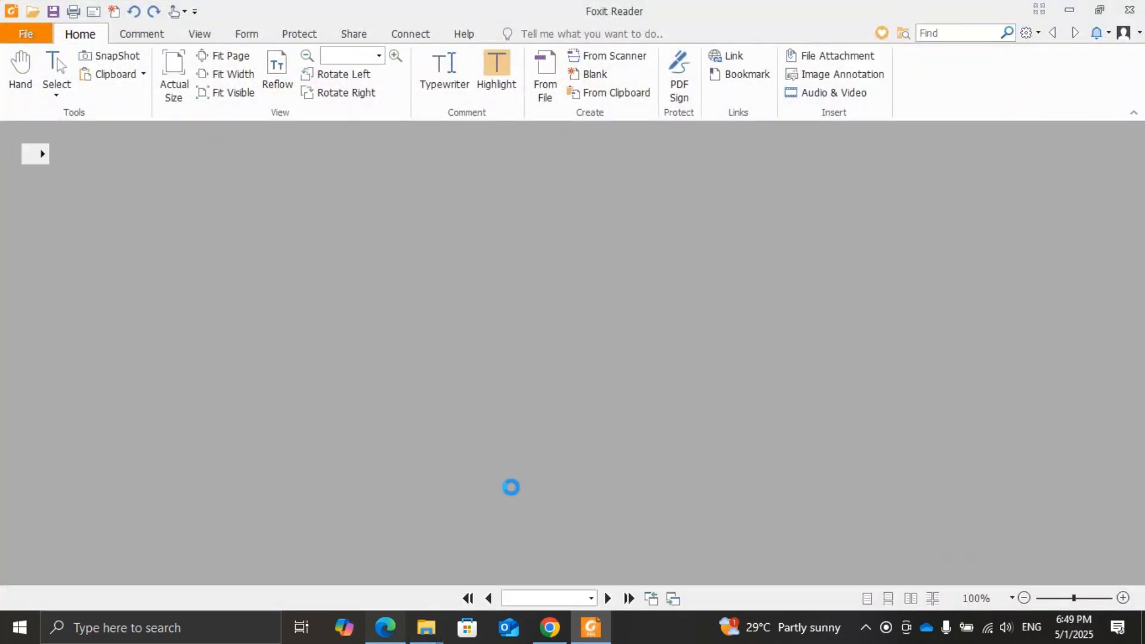
Examine the converted image page in 2.pdf from end to end in Foxit Reader and close the reader
scroll(511, 494, "down", 10)
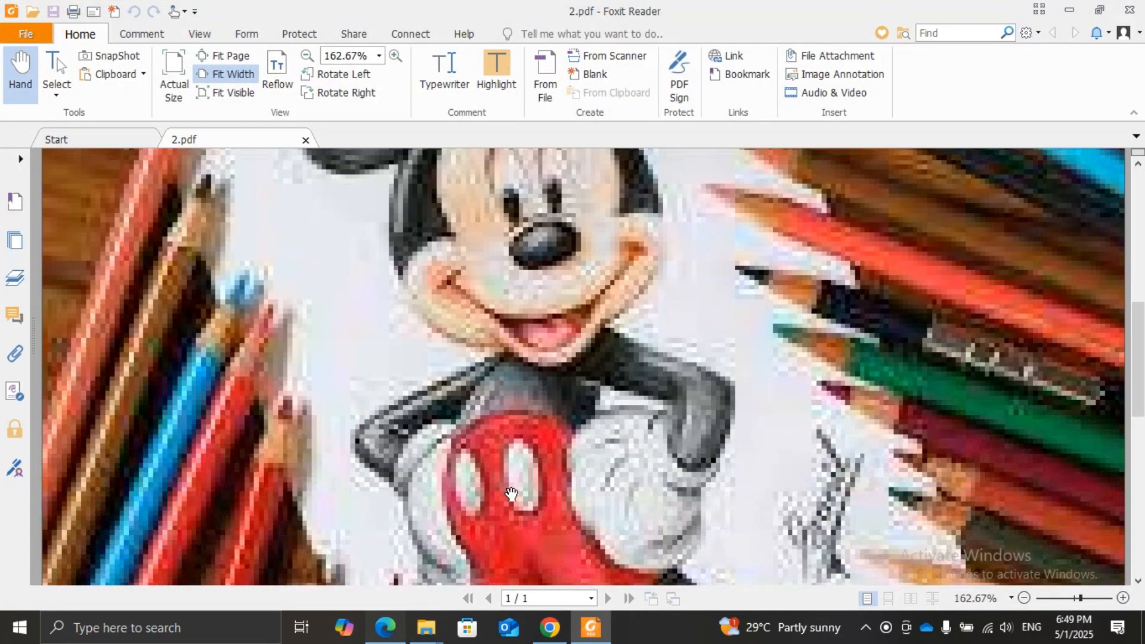
scroll(511, 493, "down", 3)
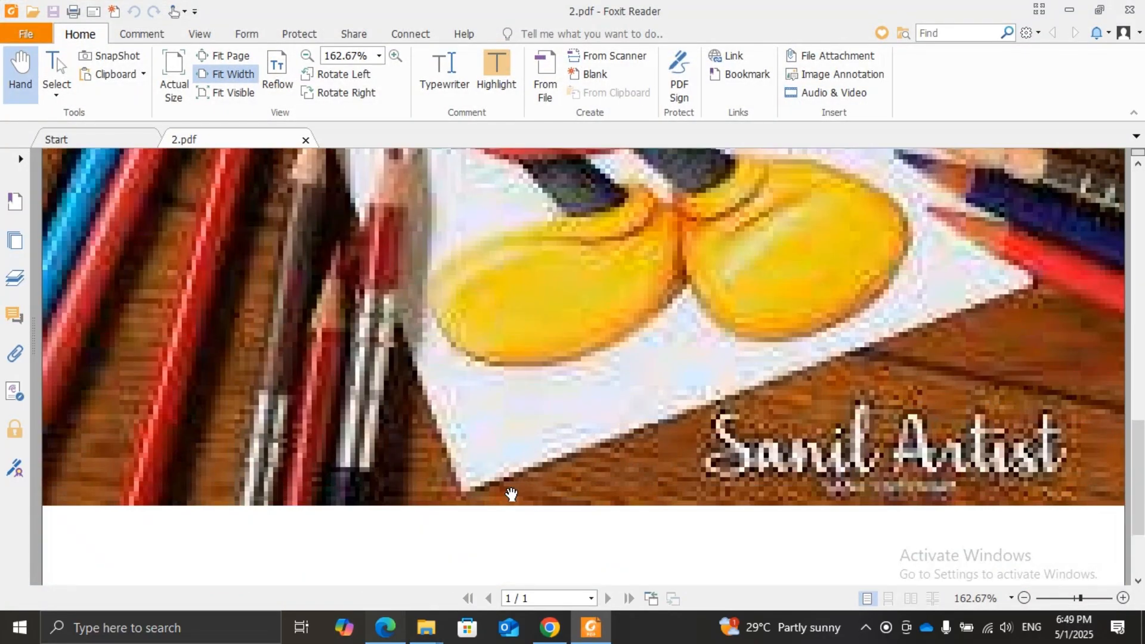
scroll(511, 494, "down", 2)
scroll(511, 494, "down", 1)
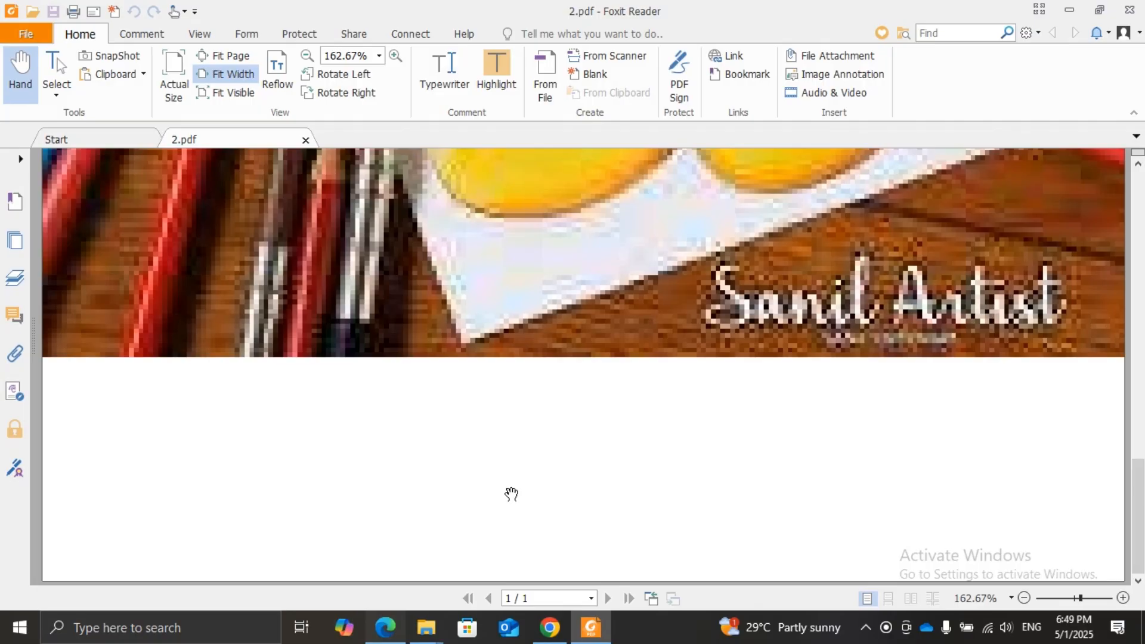
scroll(512, 494, "up", 6)
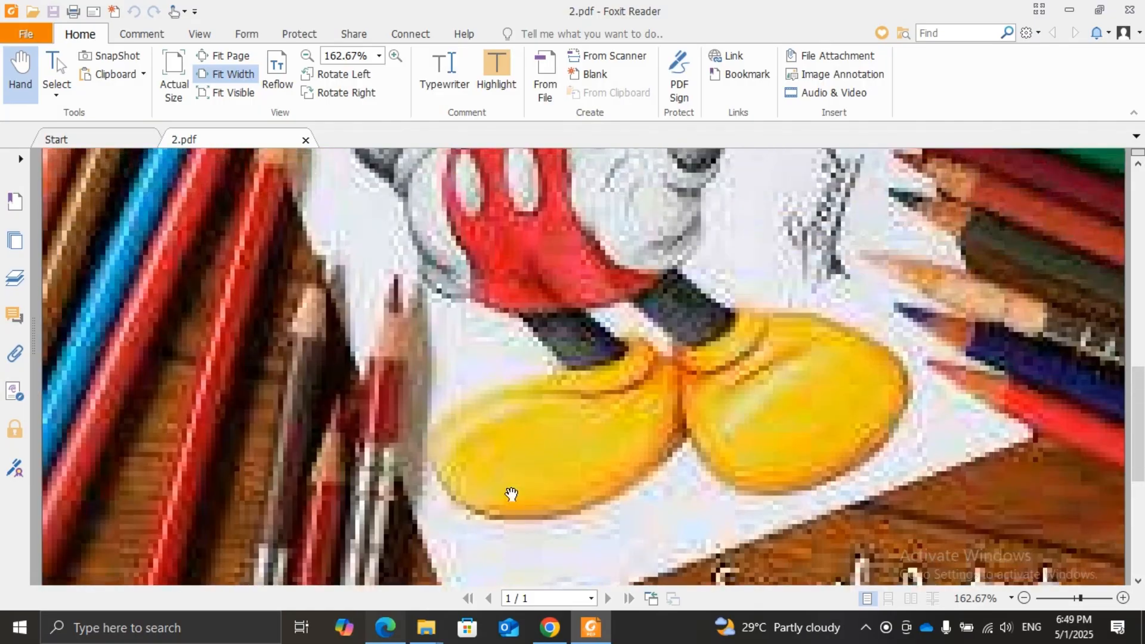
scroll(511, 494, "up", 10)
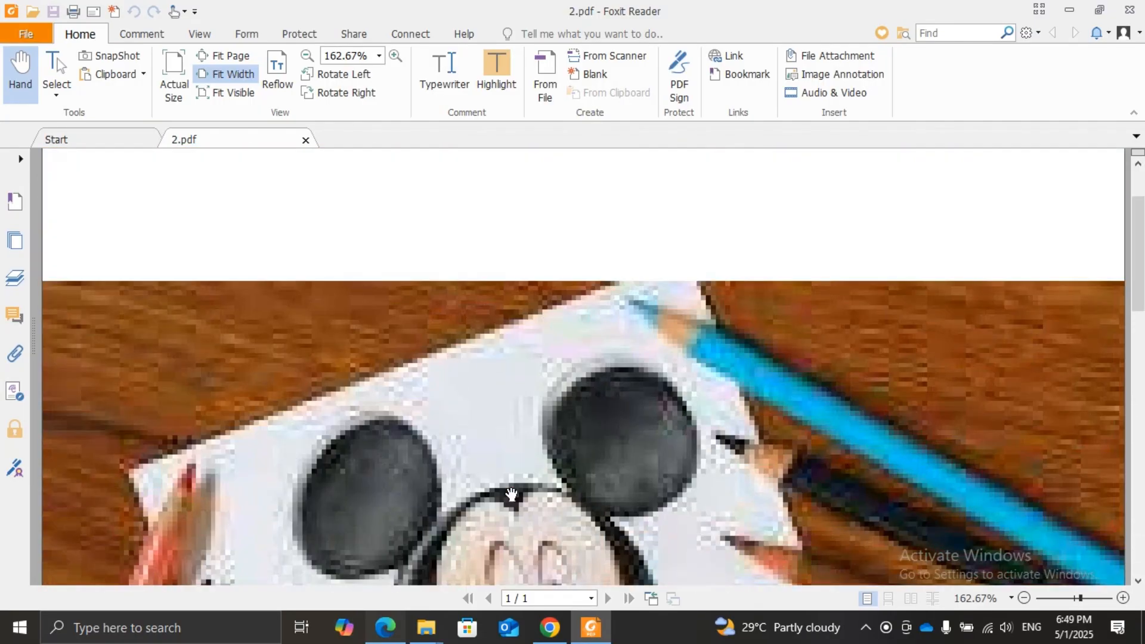
scroll(511, 494, "up", 2)
scroll(511, 494, "down", 5)
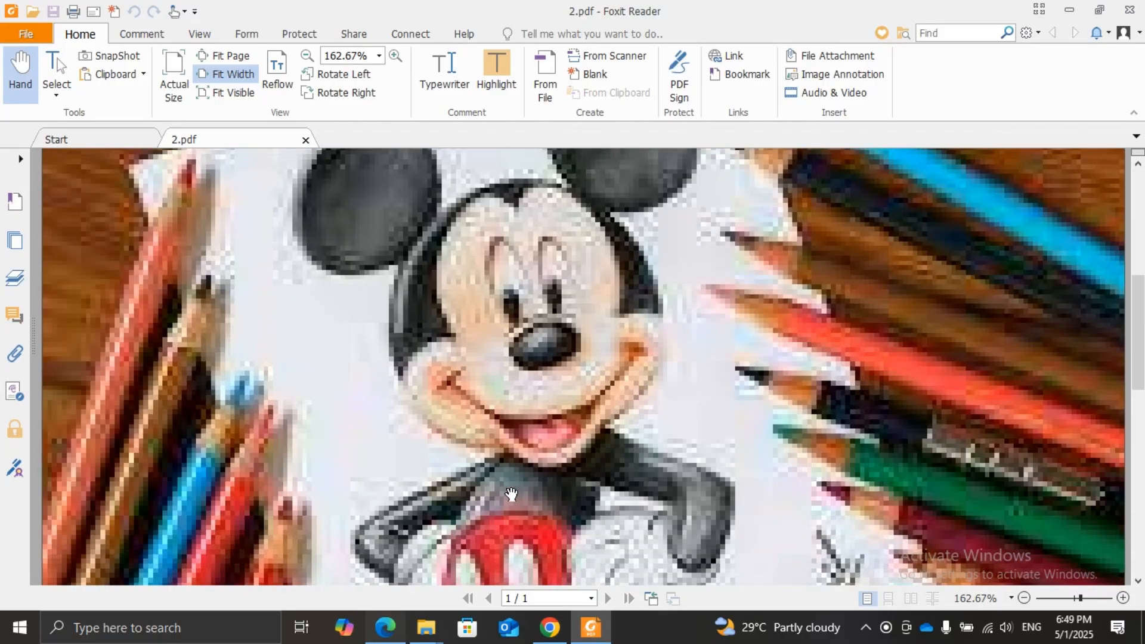
scroll(511, 494, "down", 6)
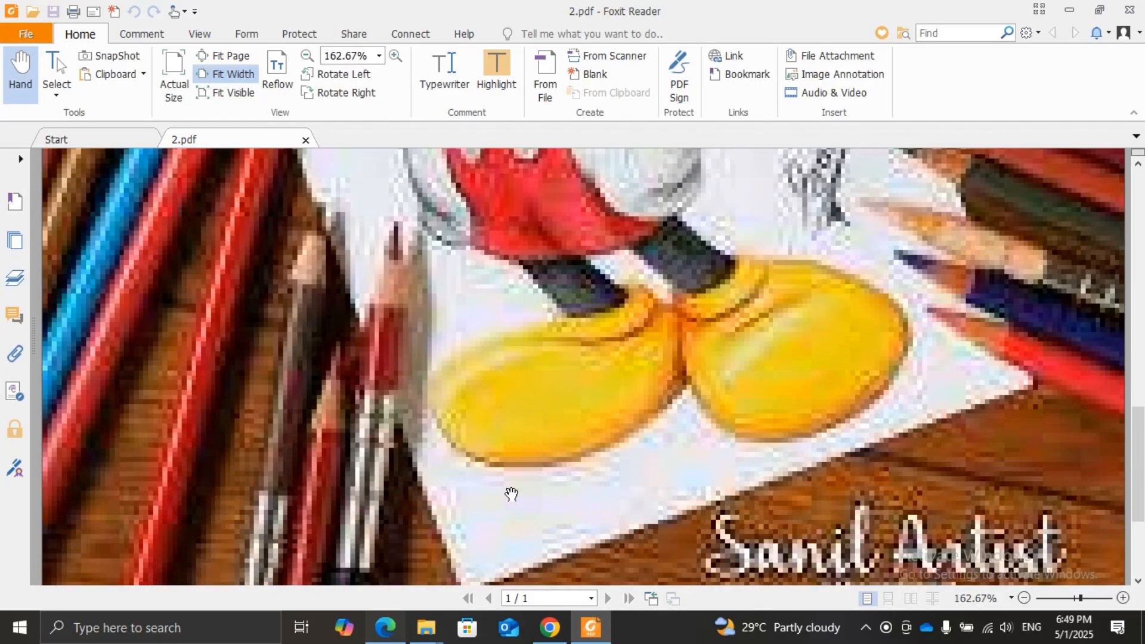
scroll(512, 494, "down", 3)
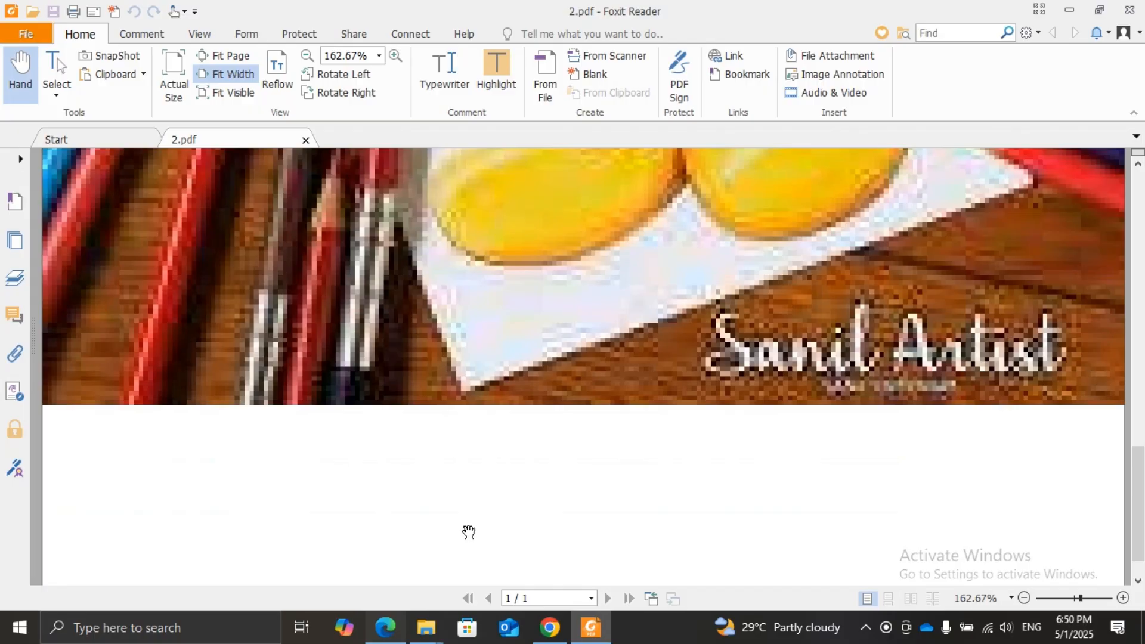
scroll(560, 434, "down", 1)
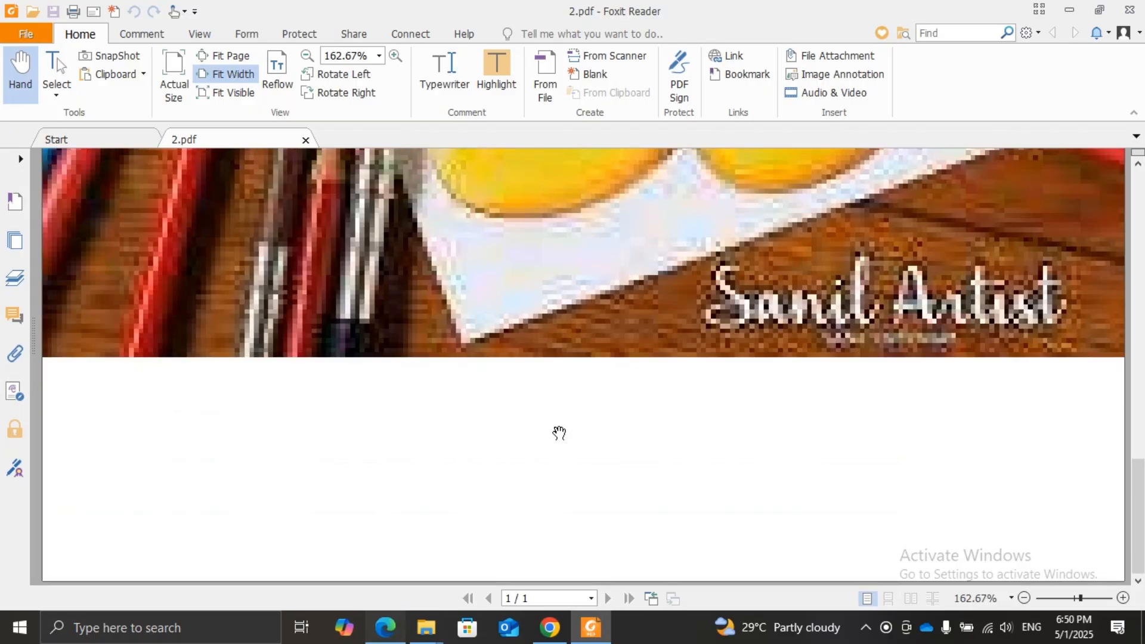
scroll(560, 434, "up", 9)
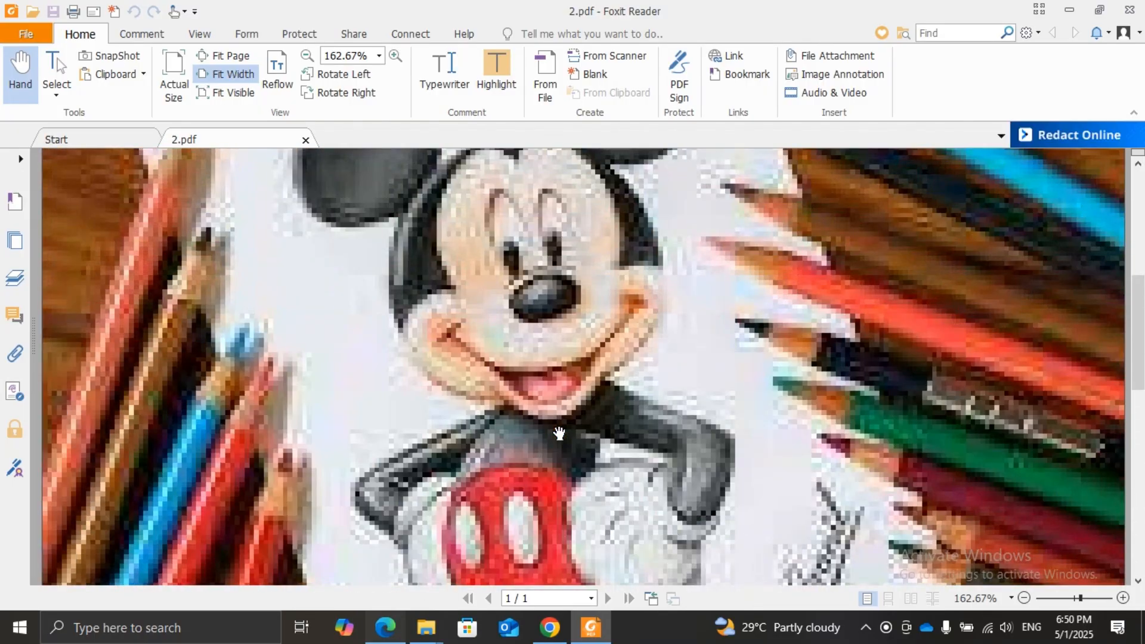
scroll(559, 434, "up", 3)
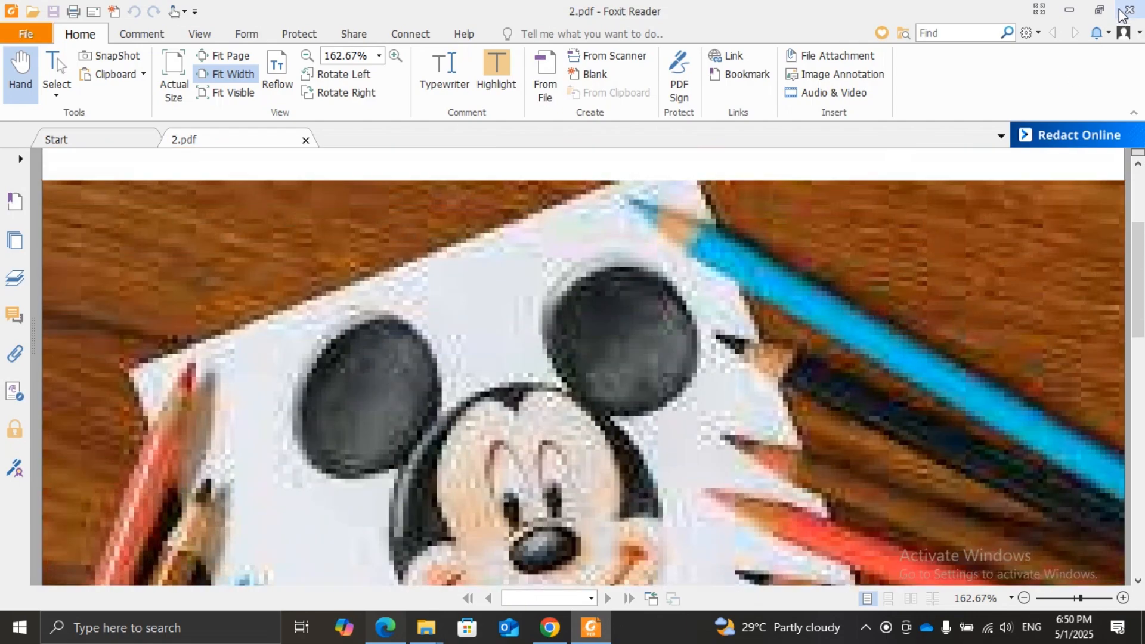
left_click(1129, 9)
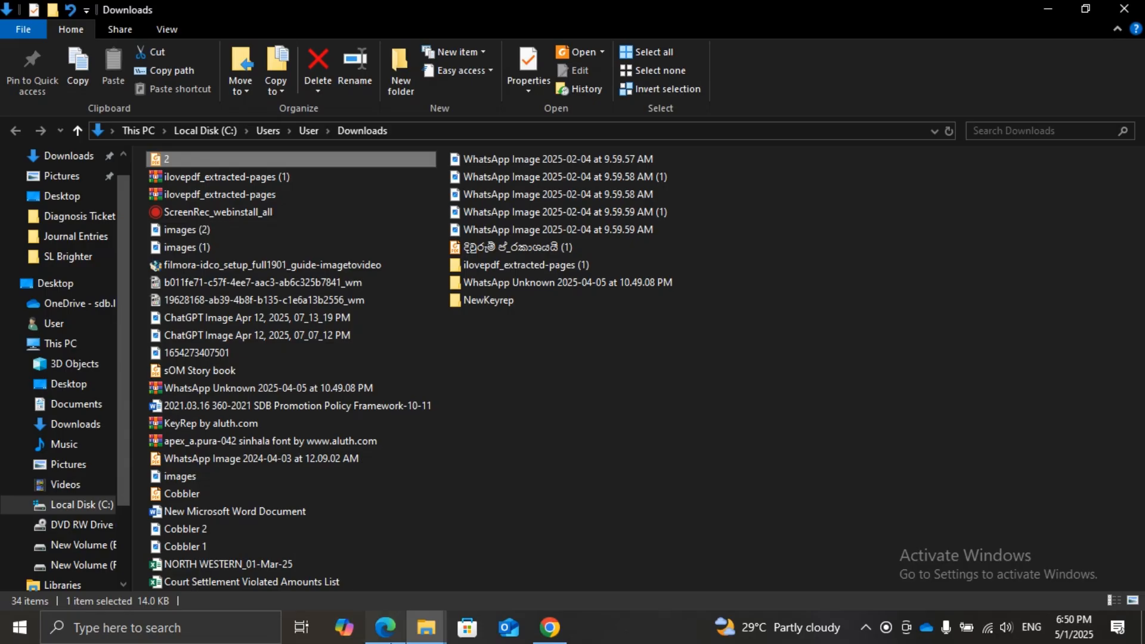
Switch to the SL Brighter folder in File Explorer, try to open the JPG image 2, and view the PNG image 1 instead
left_click(377, 641)
mouse_move(426, 640)
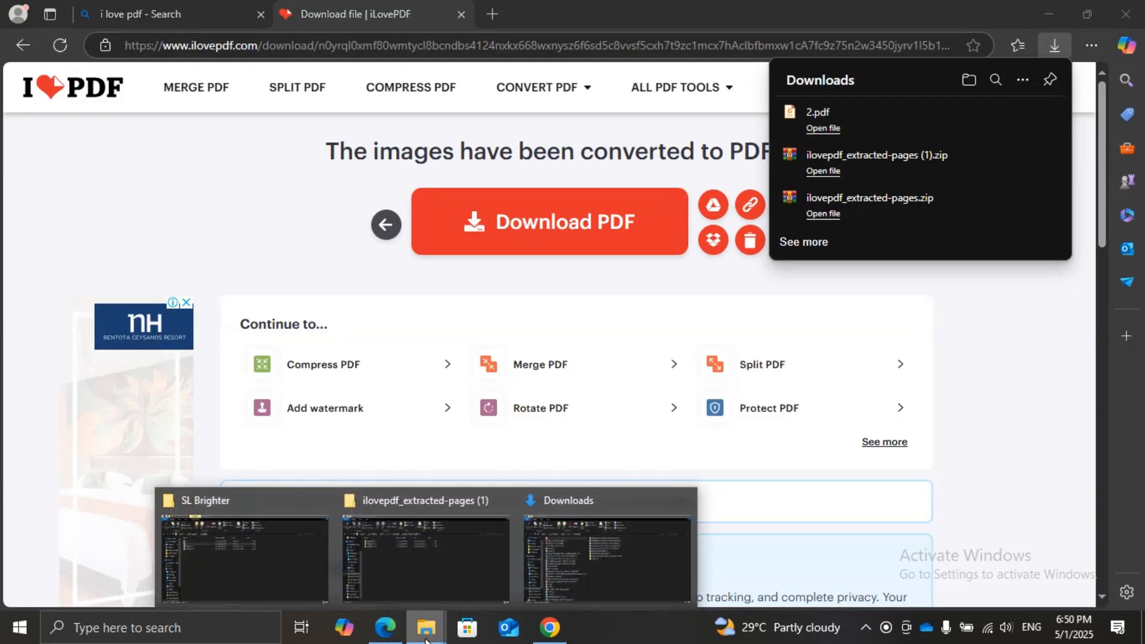
left_click(273, 579)
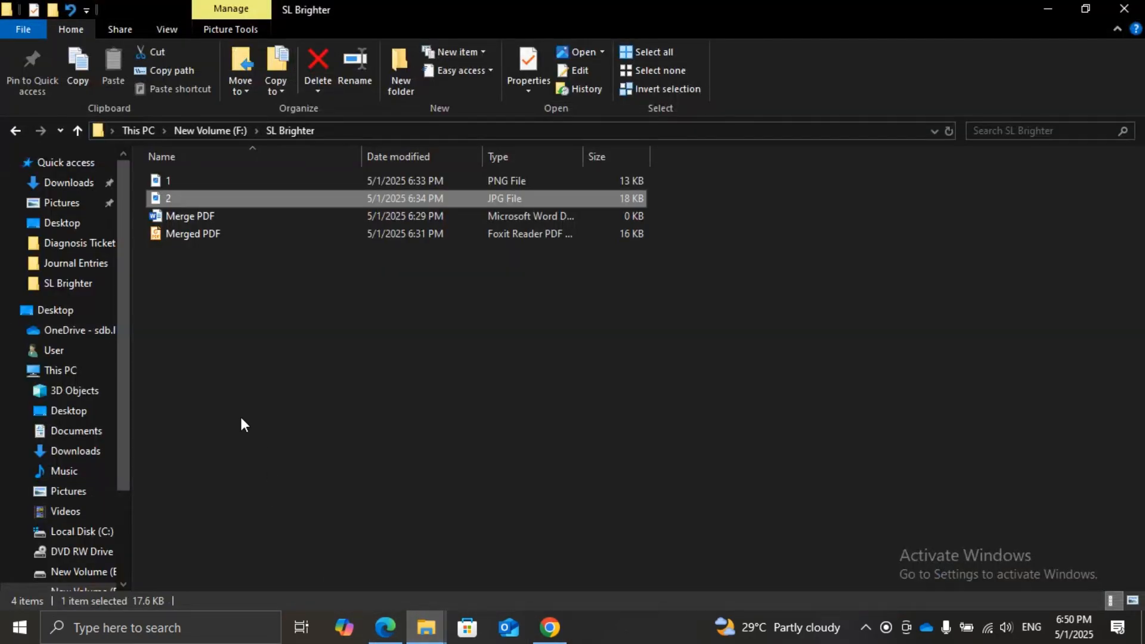
double_click(166, 203)
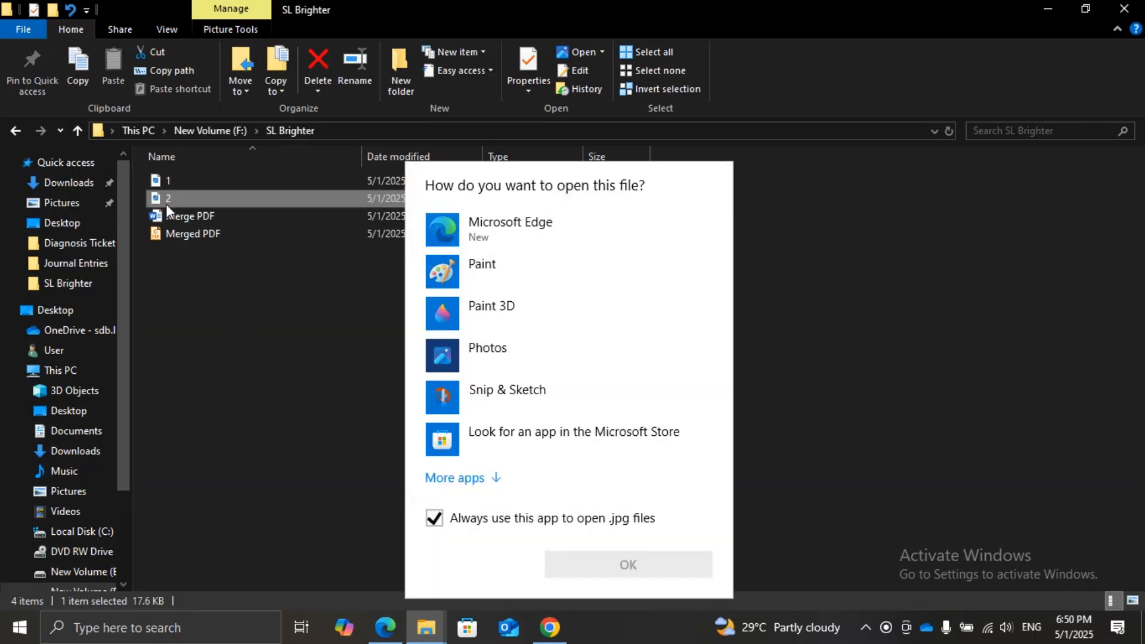
key("Escape")
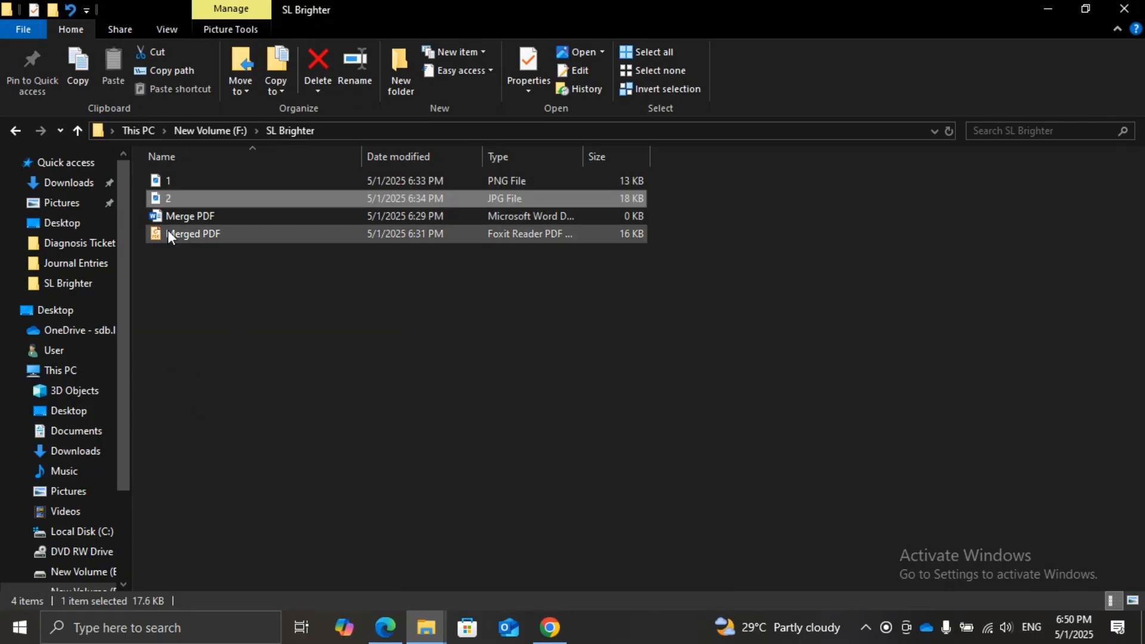
double_click(163, 199)
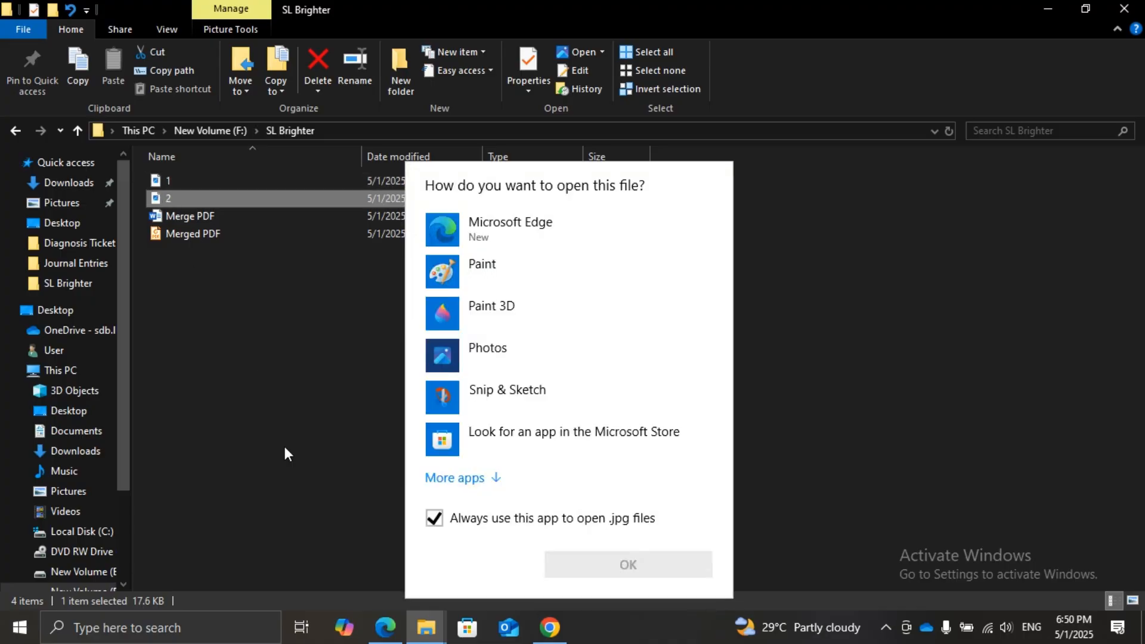
key("Escape")
left_click(166, 182)
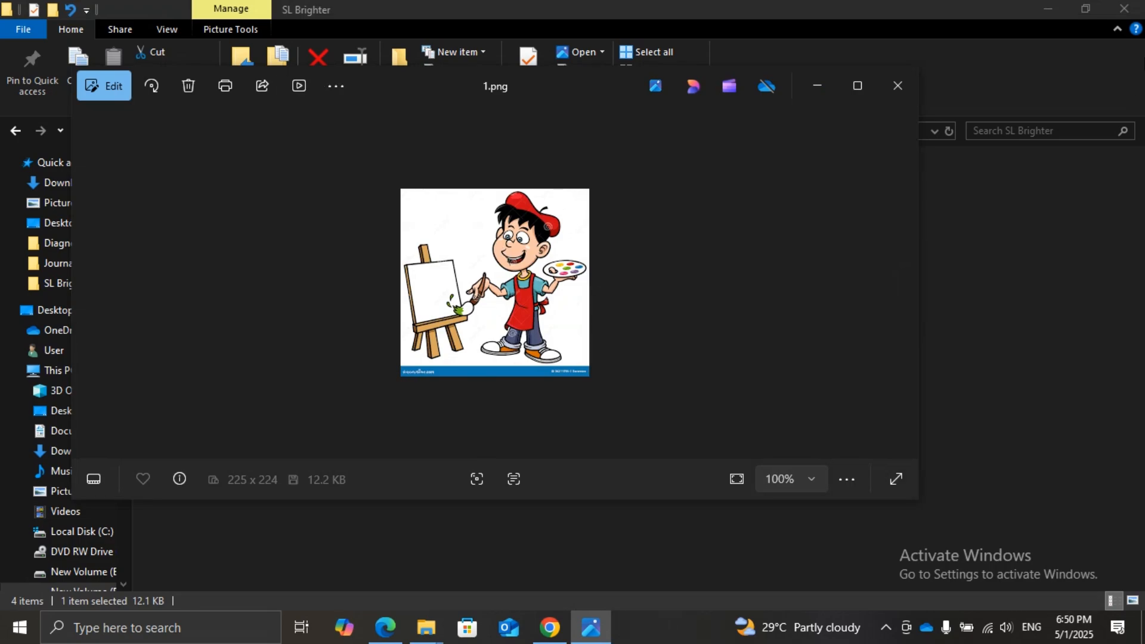
left_click(903, 80)
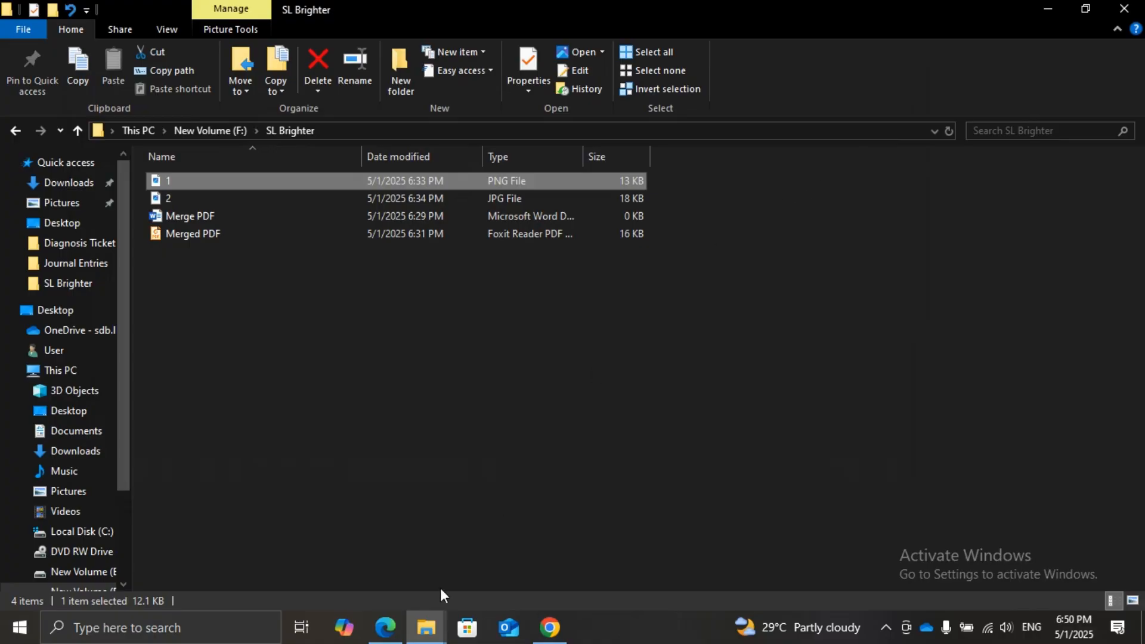
Switch back to Edge, return to the iLovePDF home page and look over the available PDF tools
left_click(386, 627)
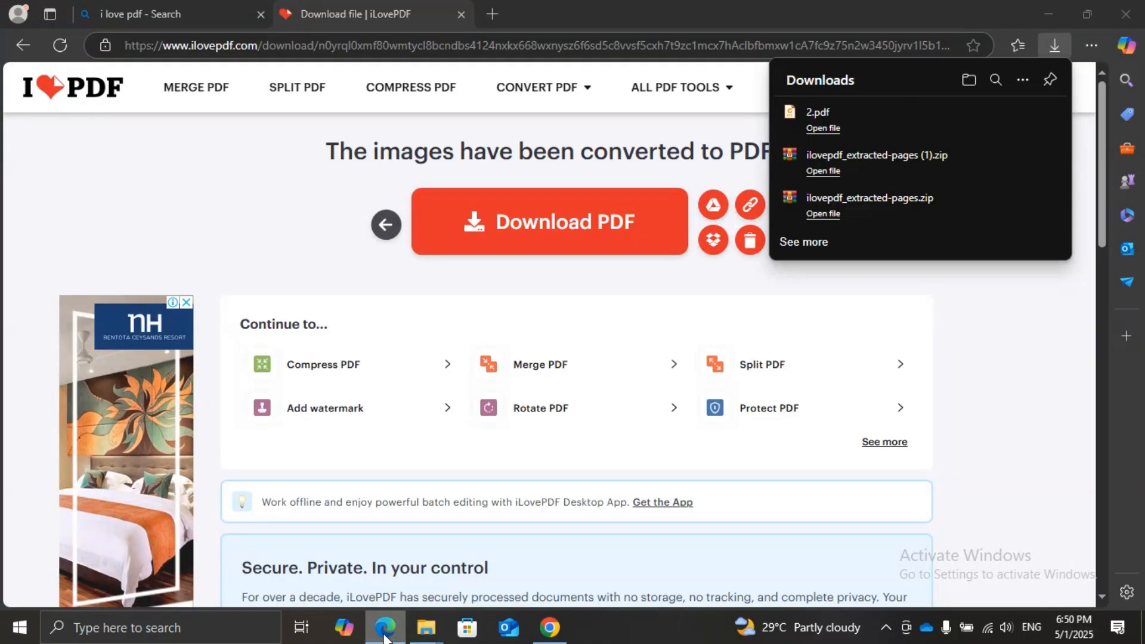
left_click(1052, 327)
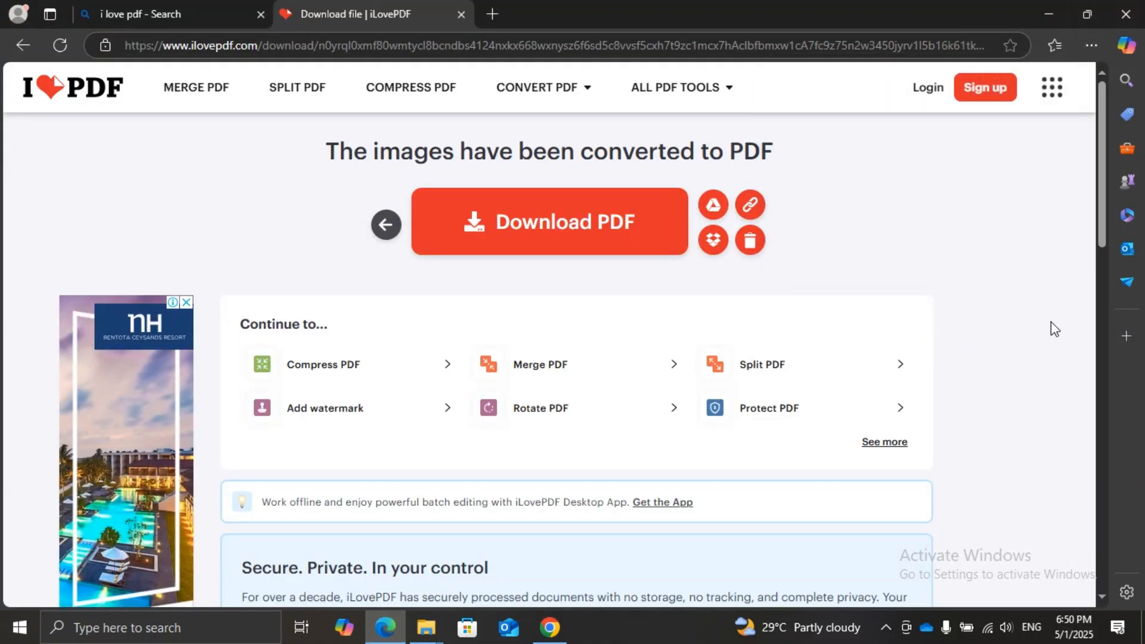
left_click(73, 91)
scroll(576, 521, "down", 3)
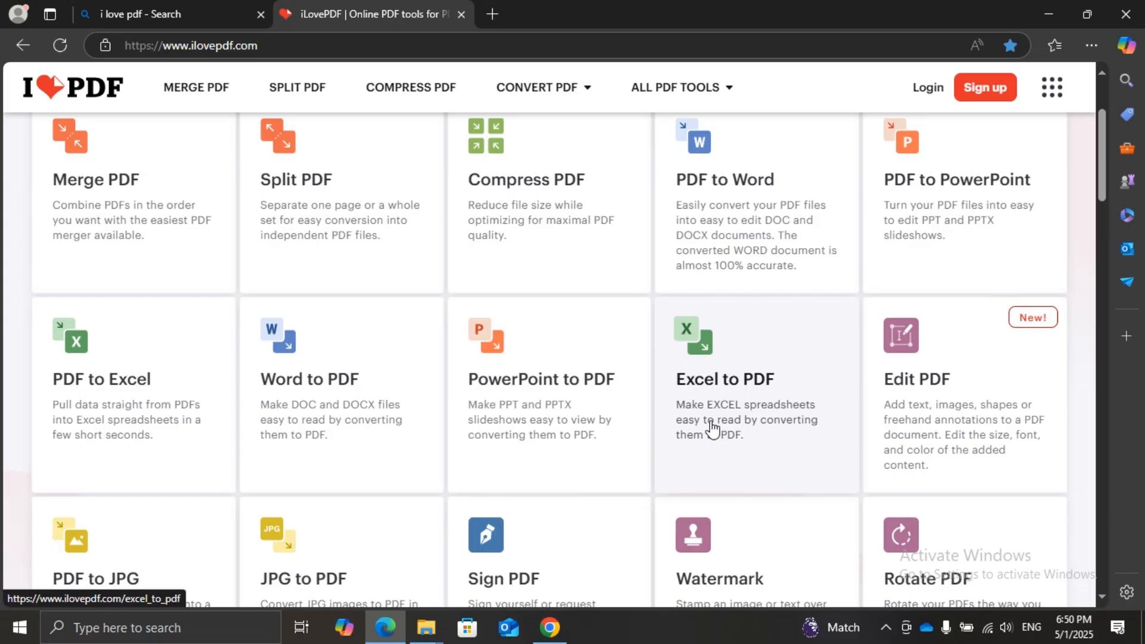
scroll(593, 389, "up", 3)
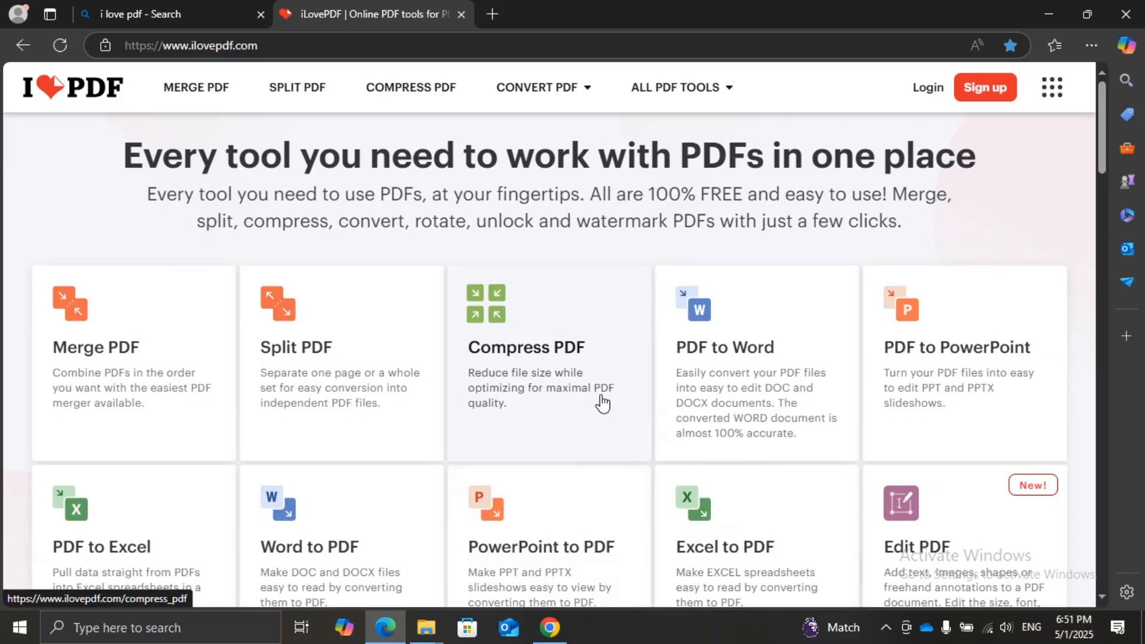
mouse_move(695, 89)
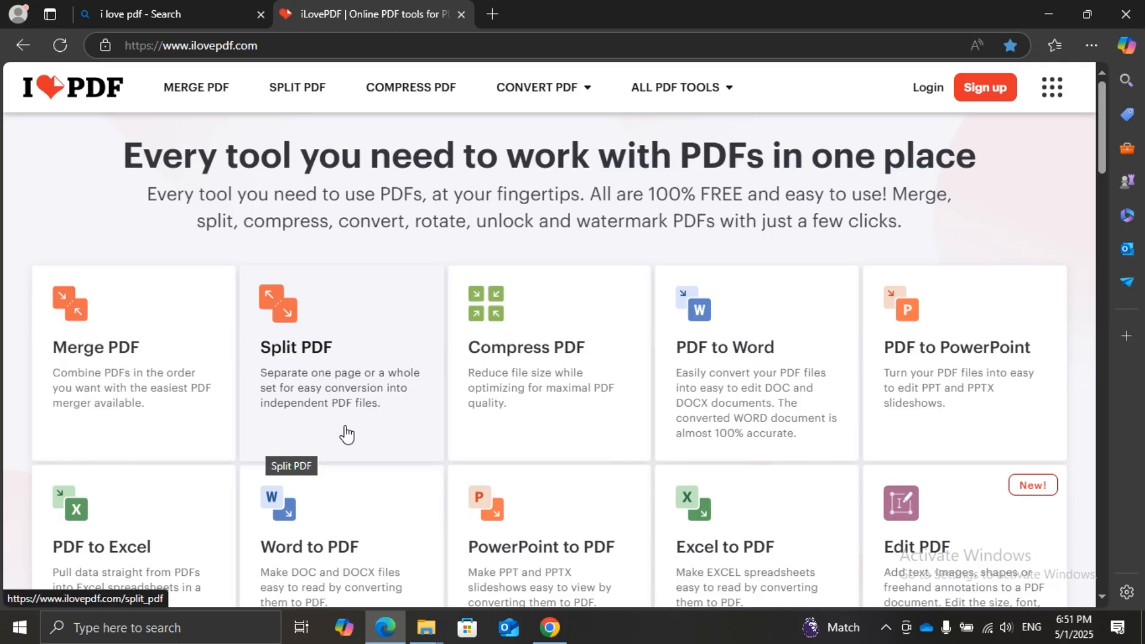
scroll(343, 434, "down", 1)
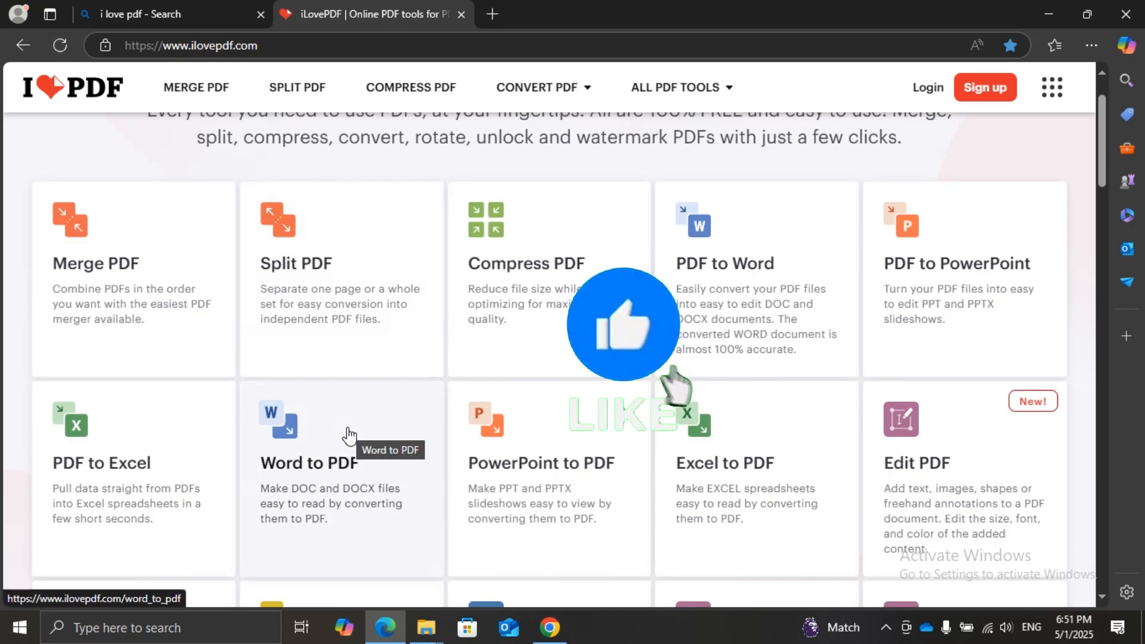